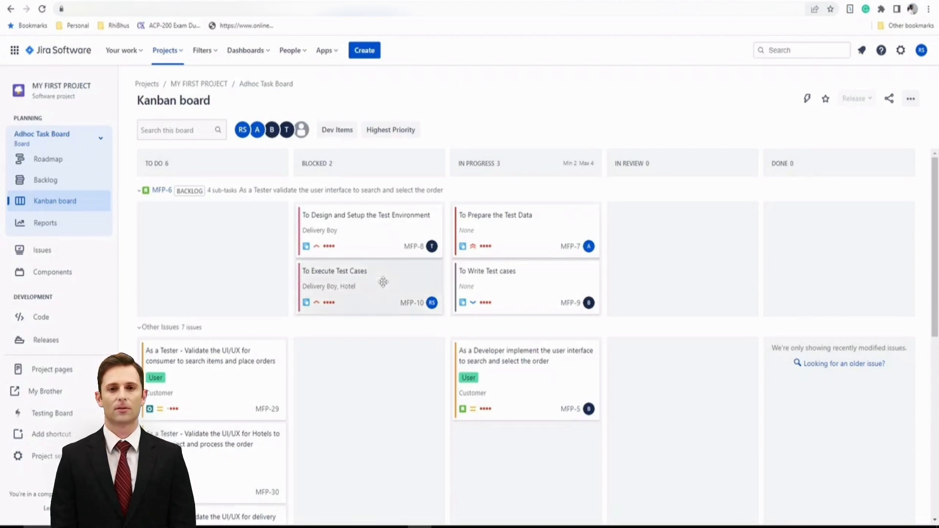
Open the hotel UI/UX tester issue and inspect the default fields of a new manual test step, then close it
scroll(341, 394, down, 1)
scroll(341, 394, down, 1)
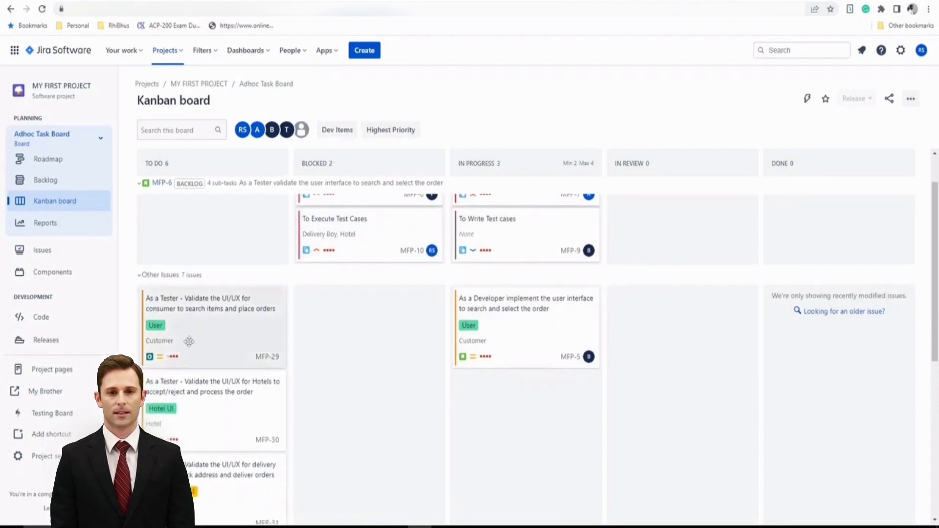
click(197, 415)
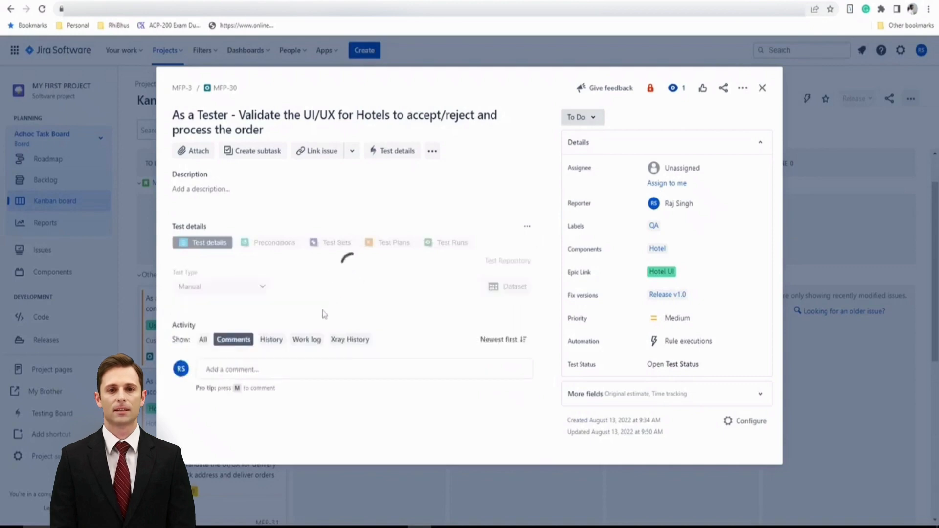
scroll(432, 348, down, 3)
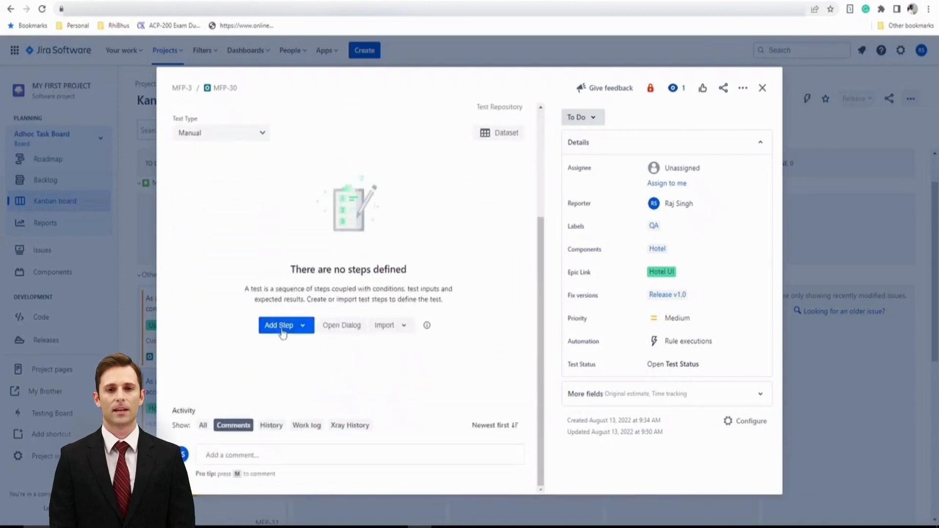
click(307, 331)
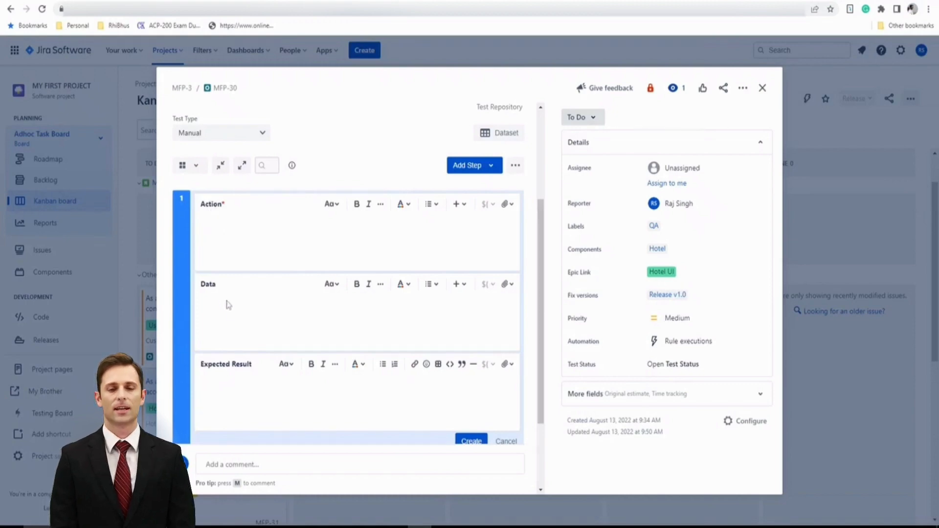
scroll(231, 378, down, 1)
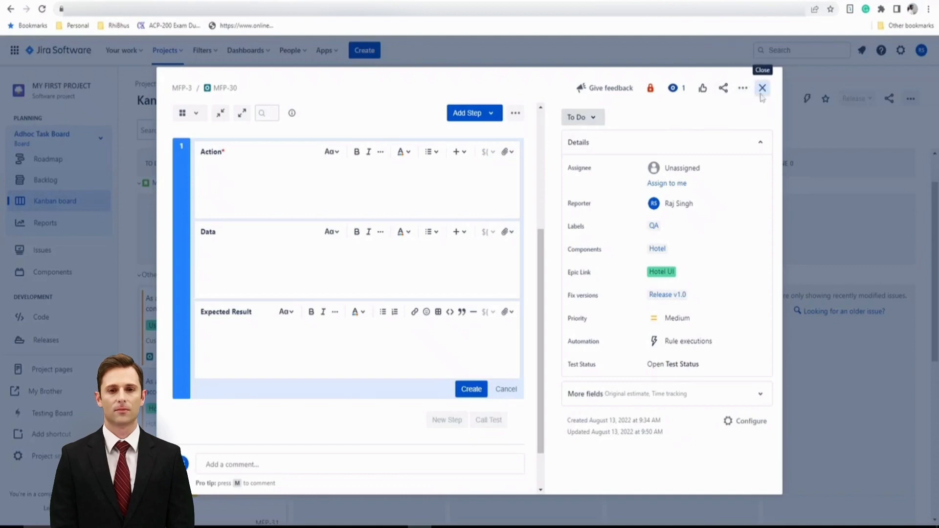
click(762, 89)
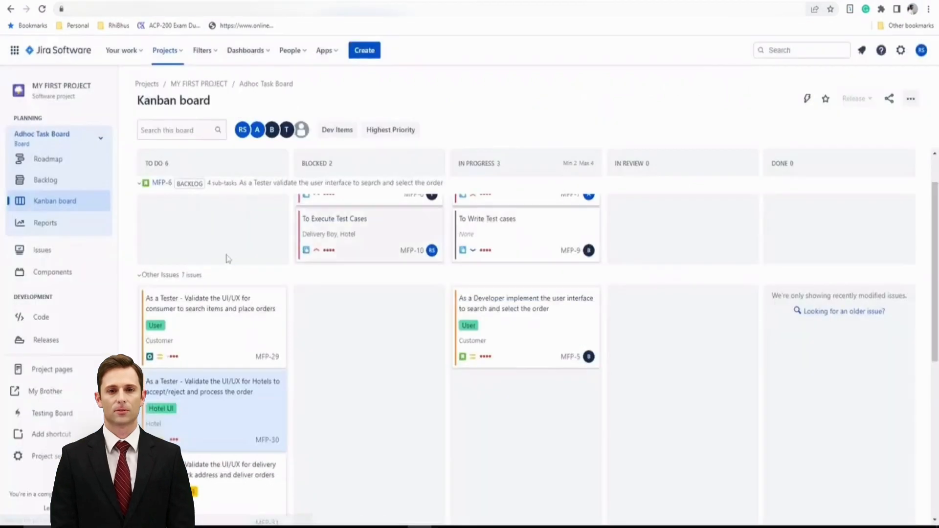
Open the project's Xray settings page for test step fields
click(43, 456)
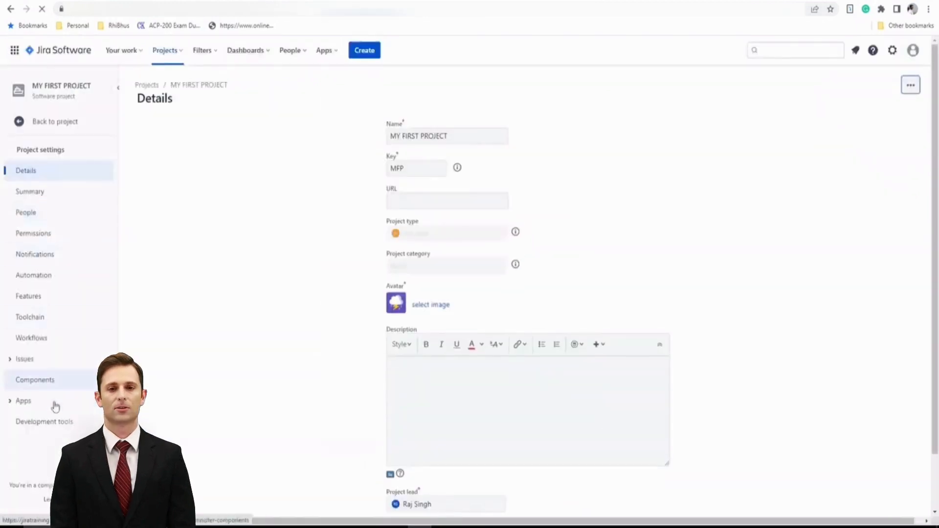
click(9, 400)
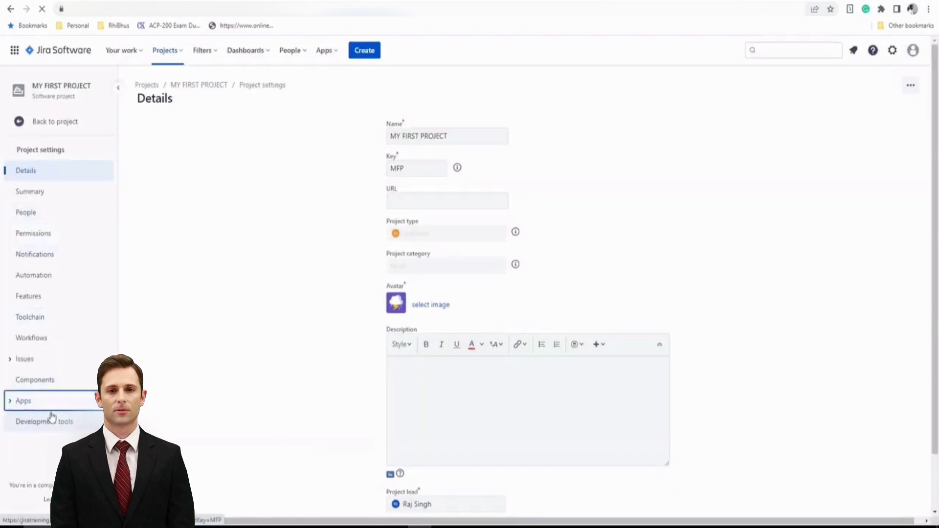
click(46, 447)
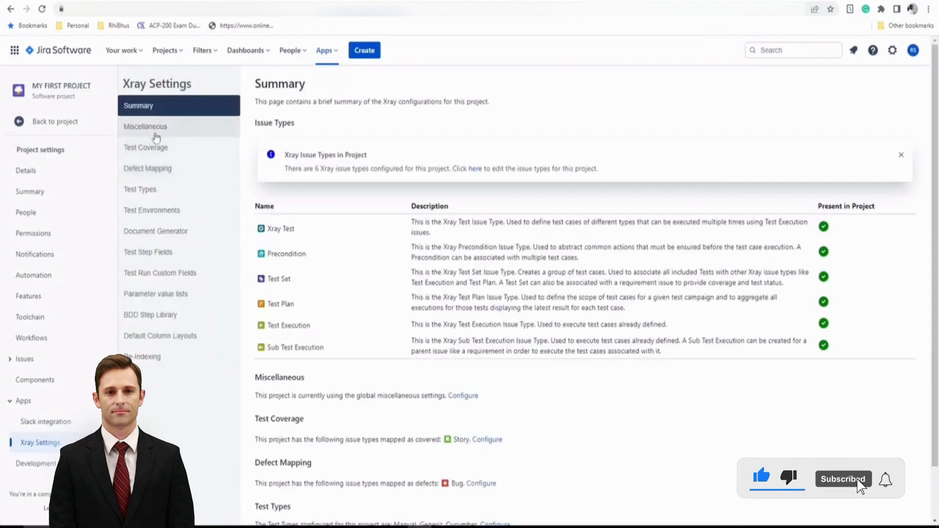
click(152, 254)
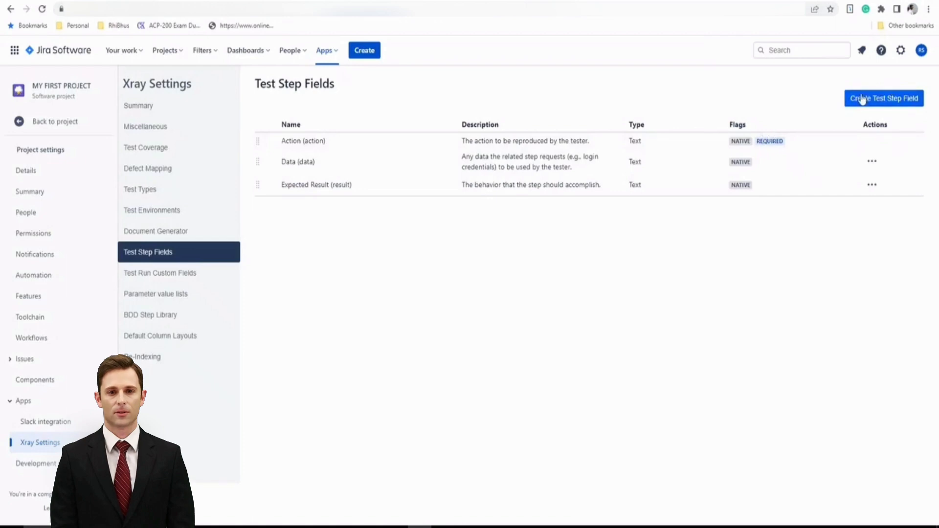
Start a new Radio Buttons test step field and add the values Valid and Invalid
click(898, 107)
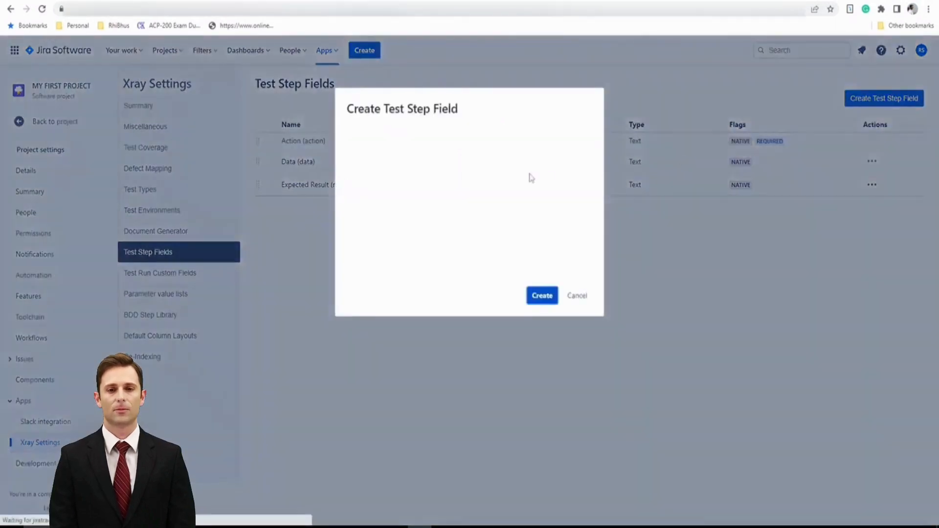
click(527, 157)
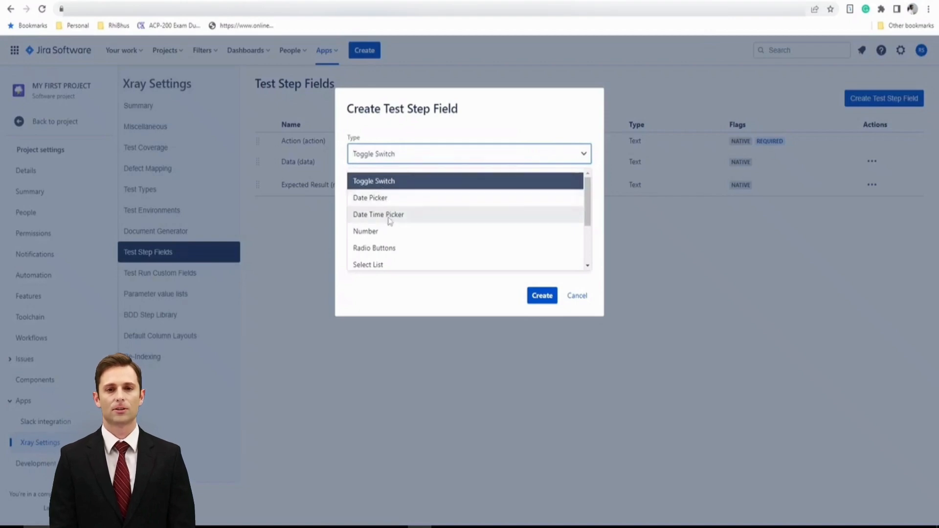
scroll(394, 232, down, 2)
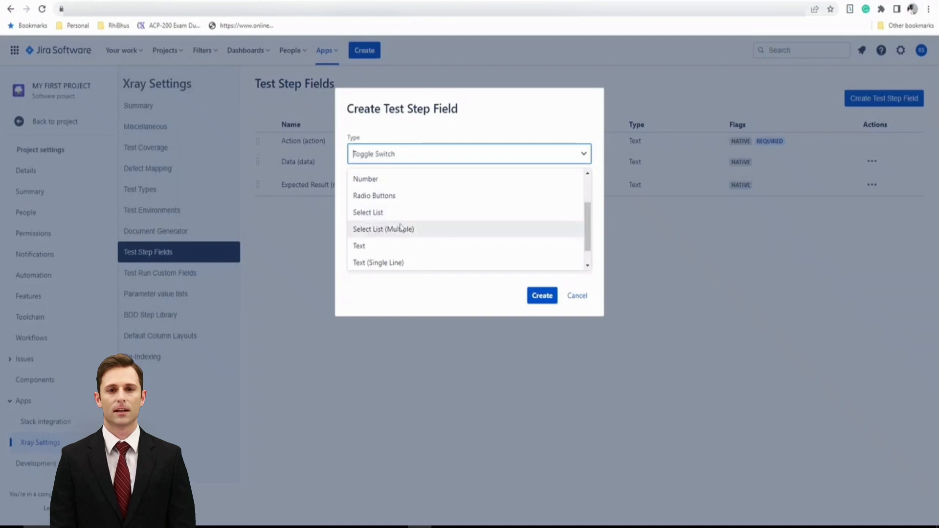
scroll(382, 247, down, 1)
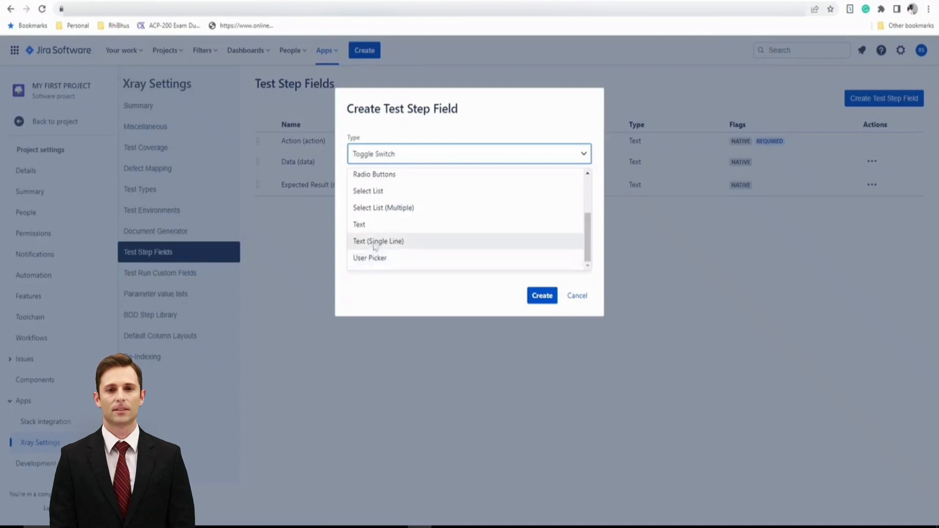
scroll(411, 235, up, 2)
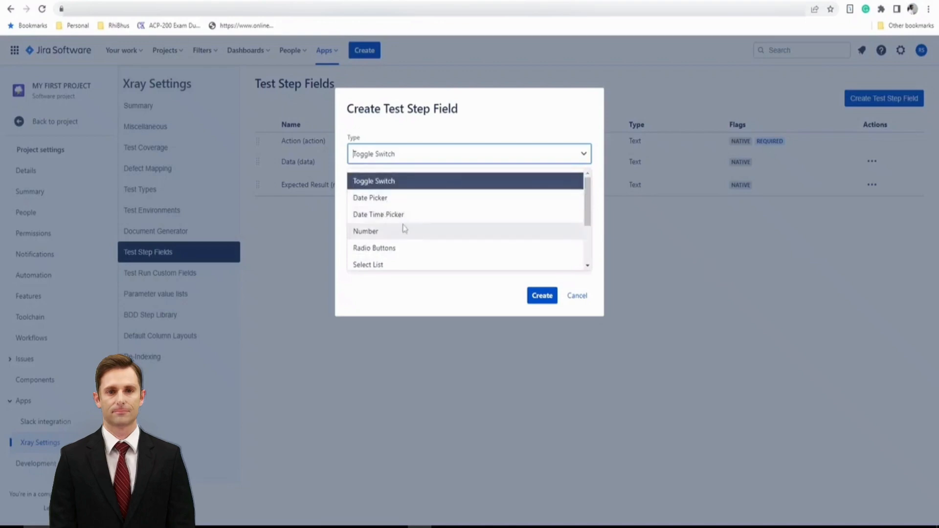
click(394, 250)
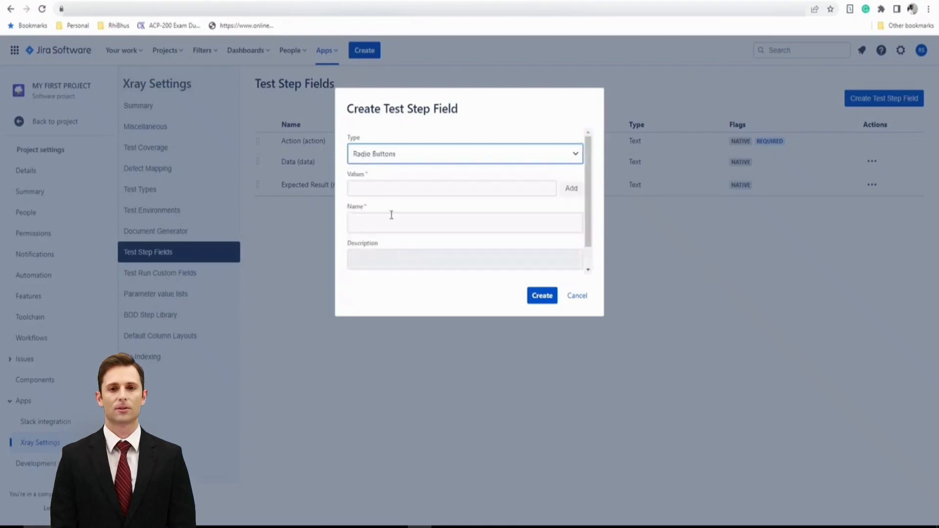
click(401, 190)
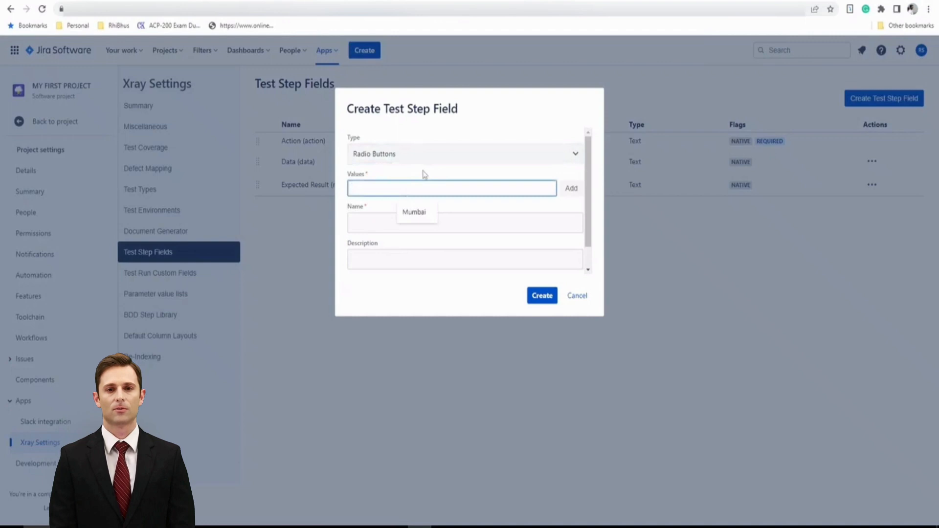
text(Valid)
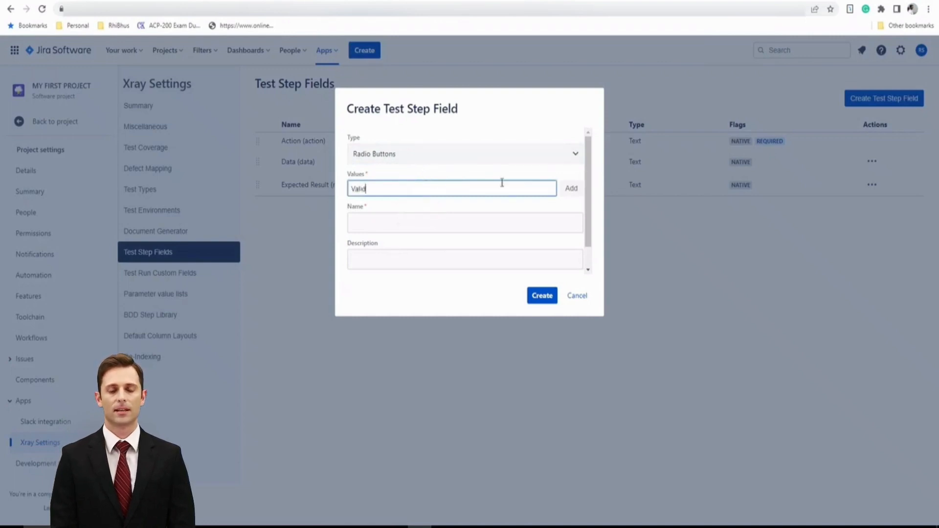
click(565, 193)
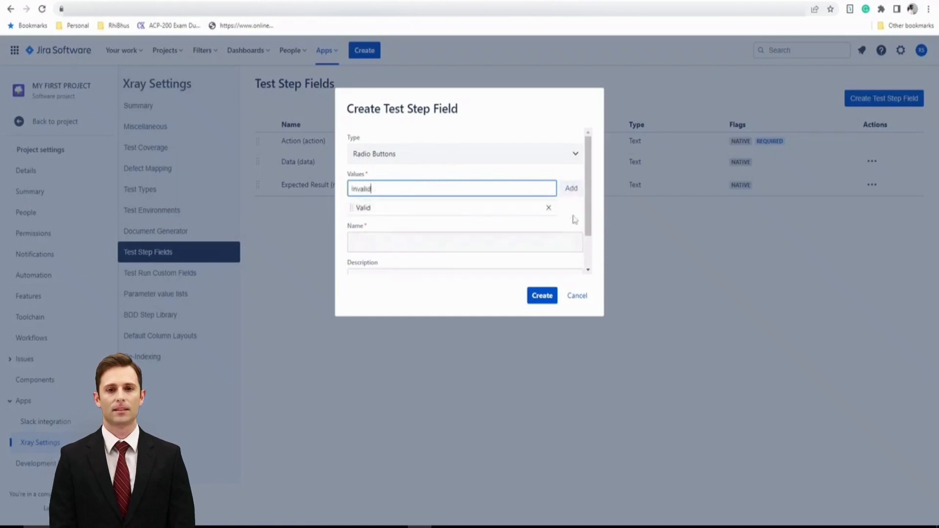
click(569, 194)
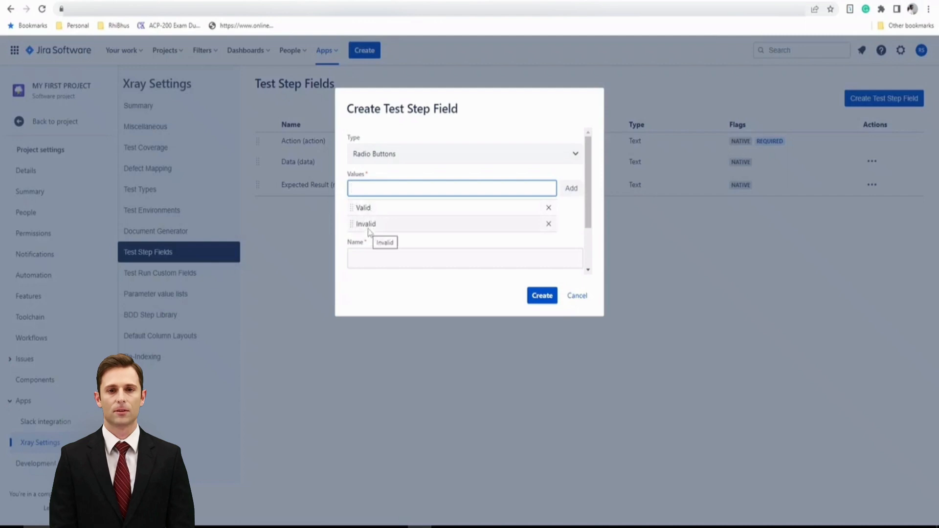
Name the new field Test Type and create it
click(385, 259)
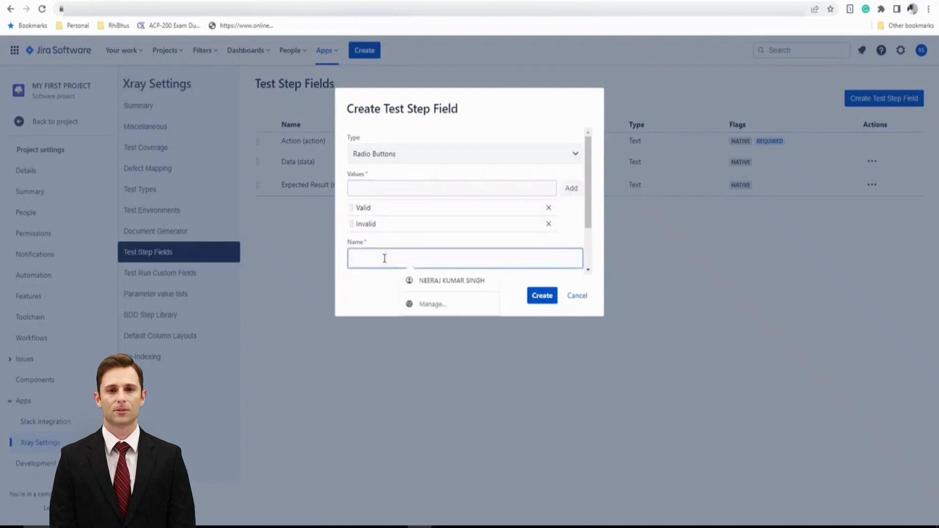
text(Test)
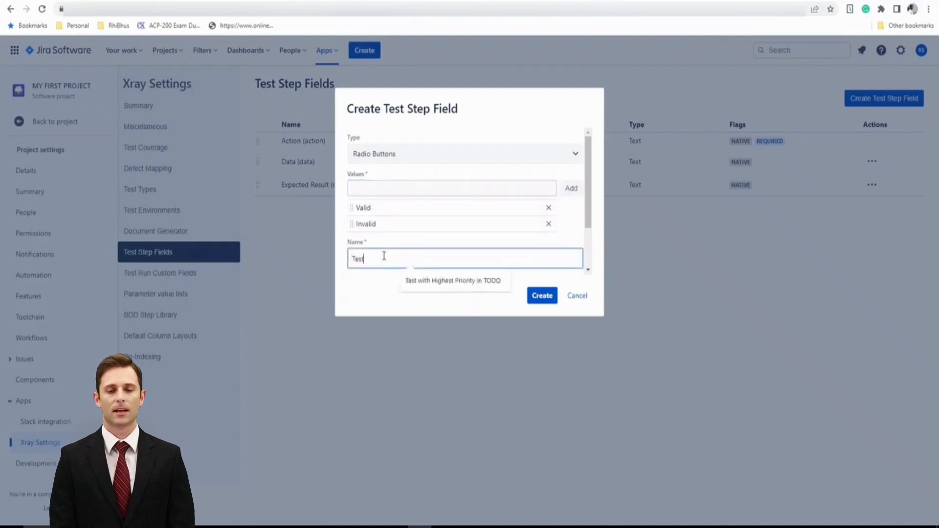
text( Type)
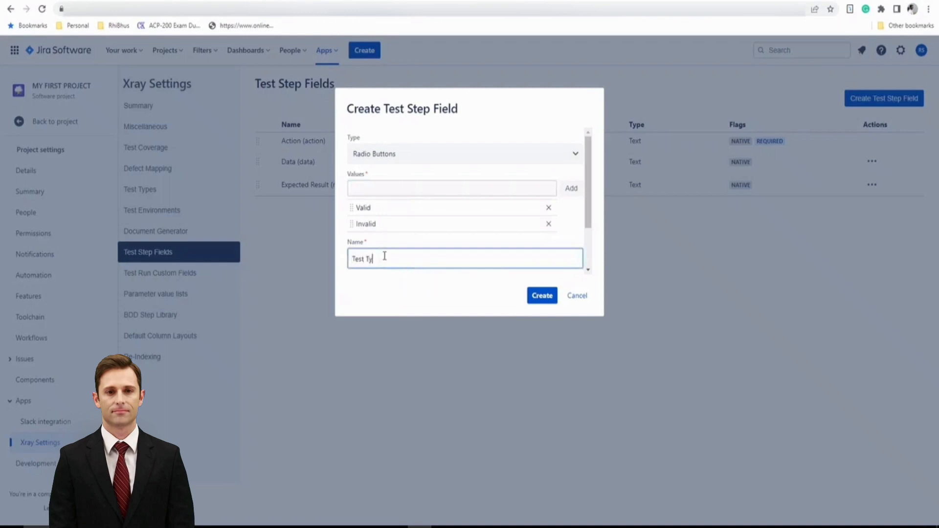
click(543, 297)
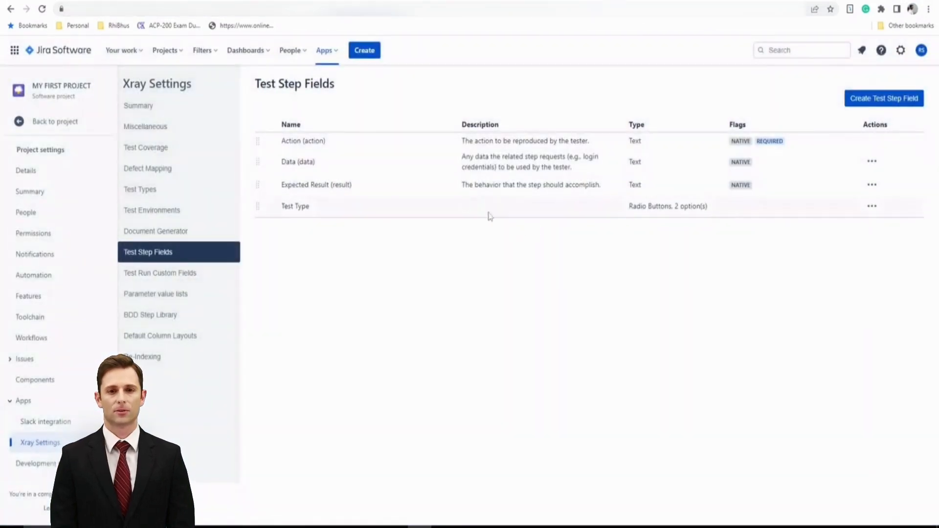
Edit the Test Type field to make it a required test step field and save
click(872, 207)
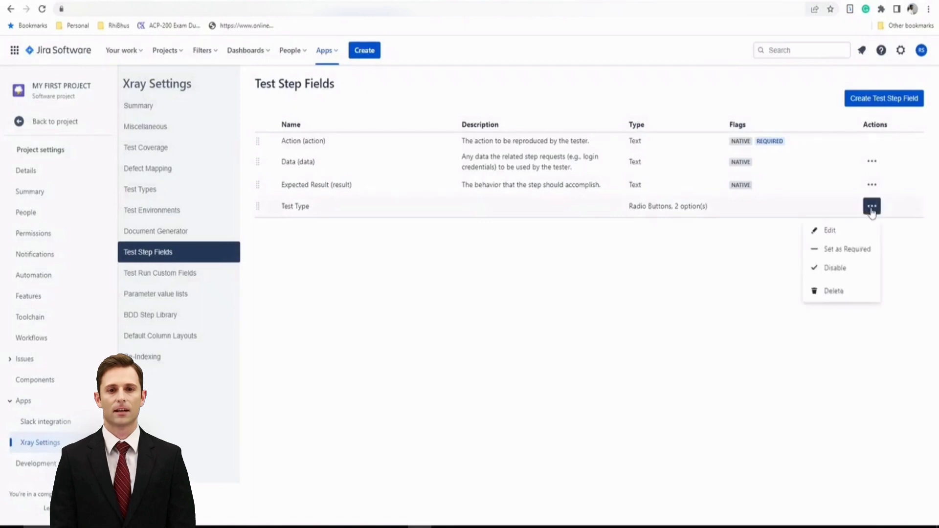
click(830, 231)
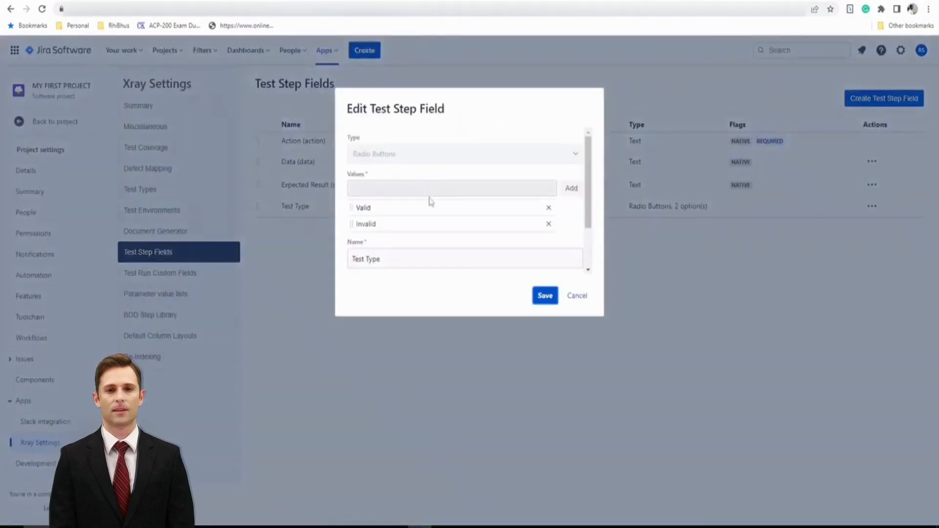
scroll(536, 237, down, 2)
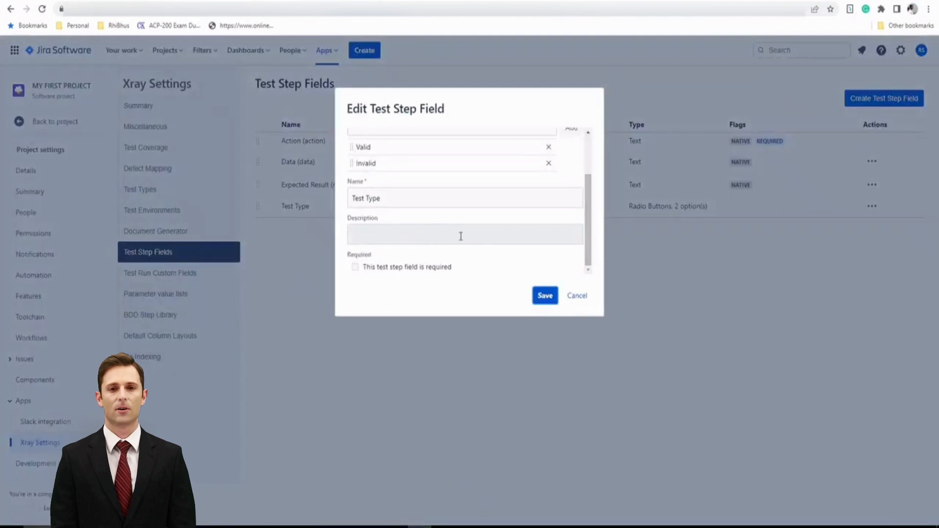
click(355, 268)
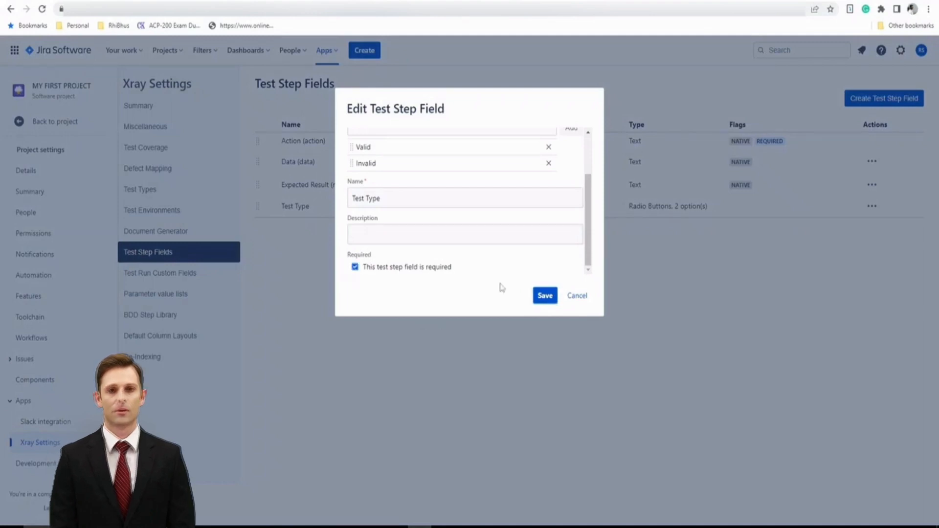
click(542, 296)
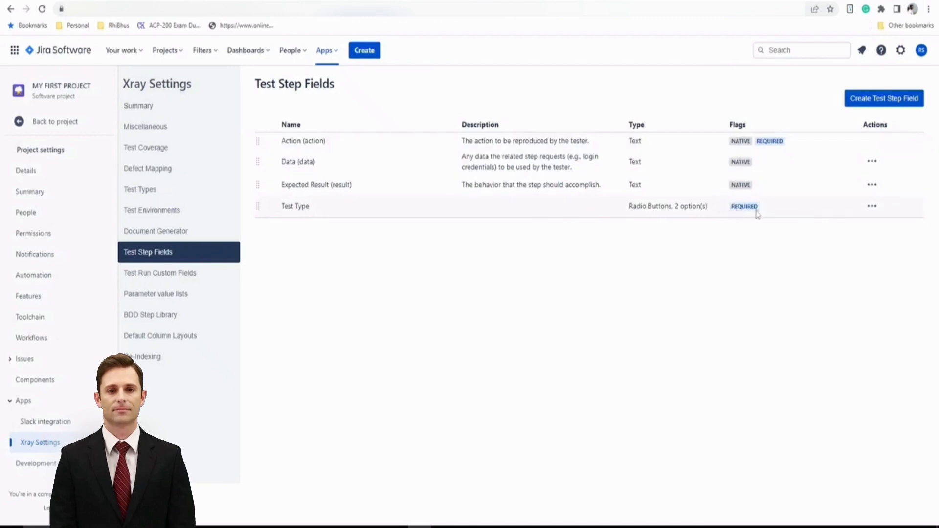
Create a new Text (Single Line) test step field named User Profile
click(862, 99)
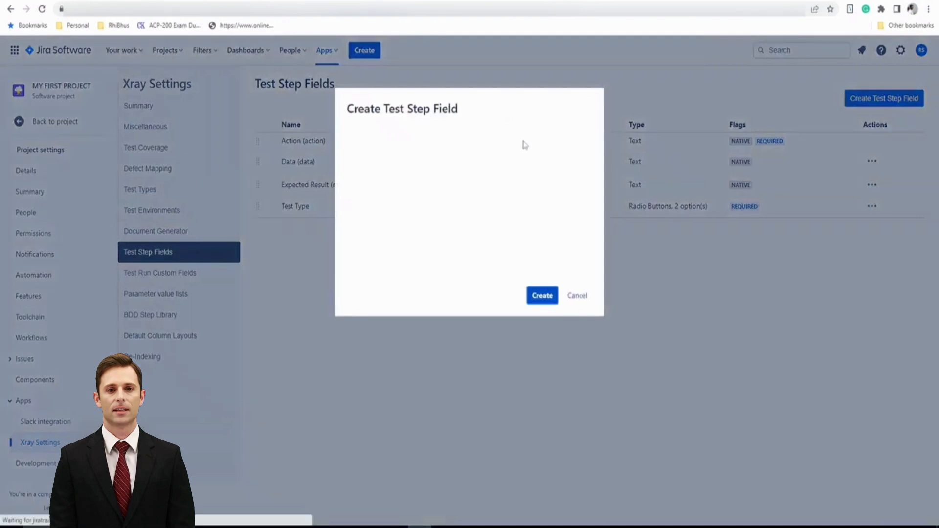
click(421, 156)
scroll(415, 240, down, 3)
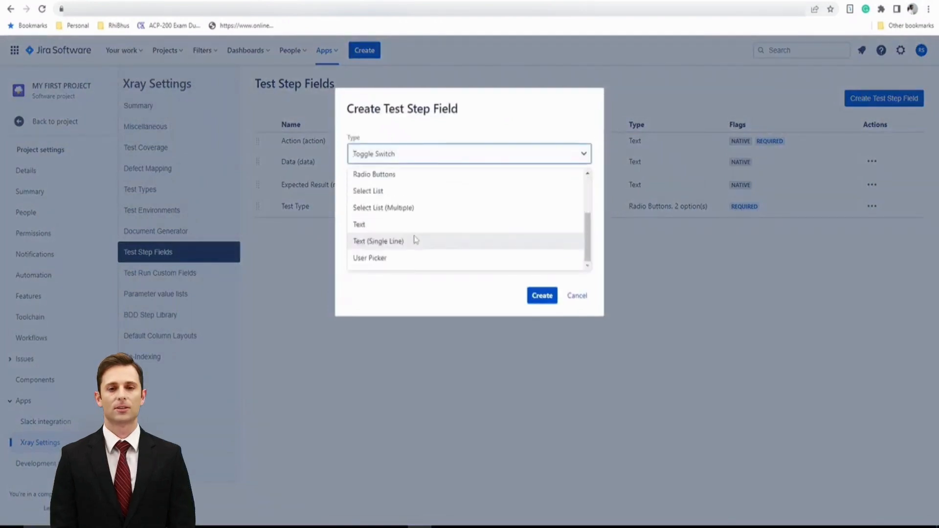
click(413, 246)
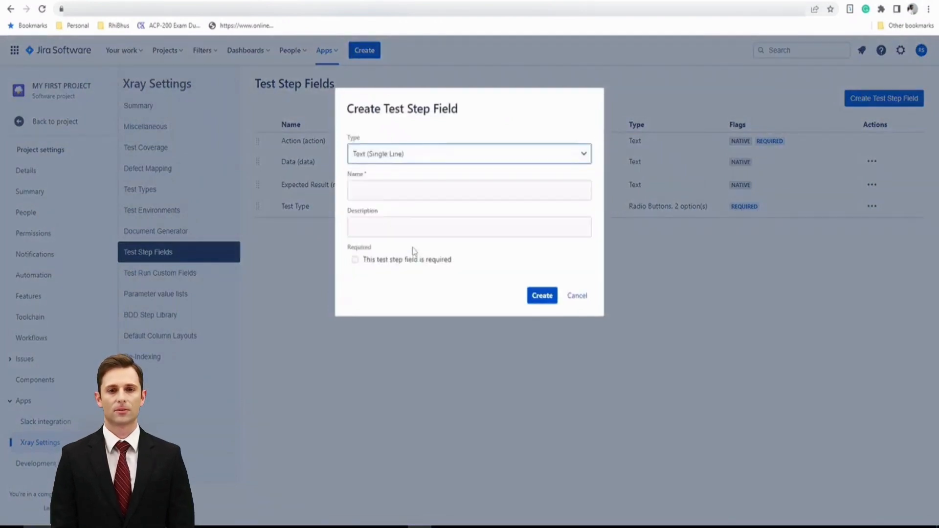
click(410, 190)
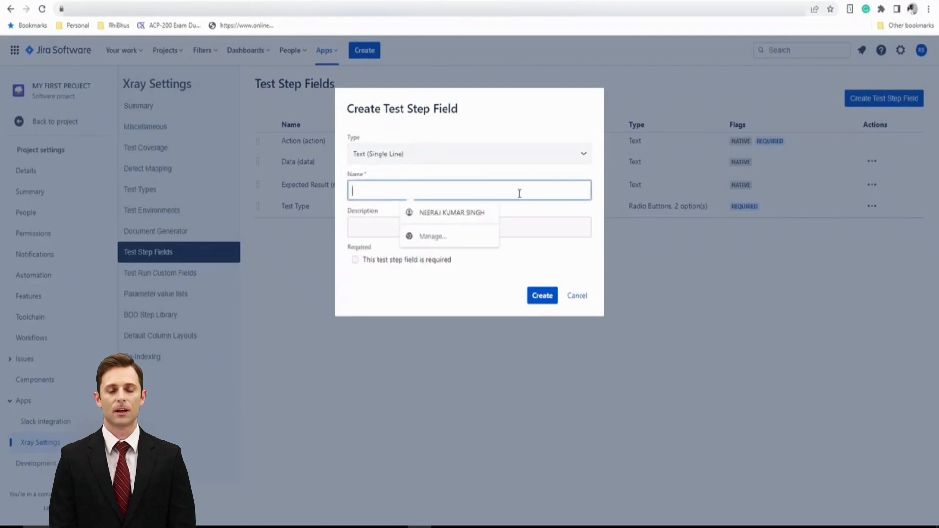
text(Us)
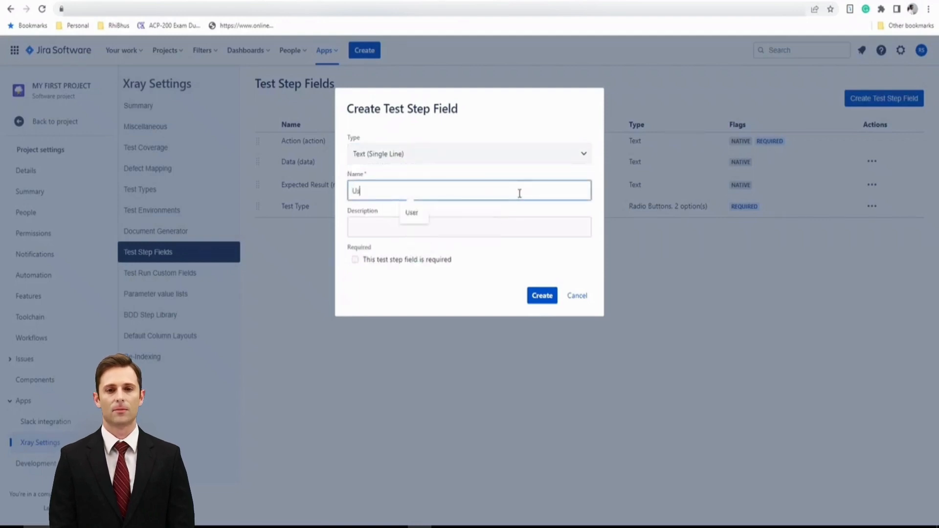
text(er Profile)
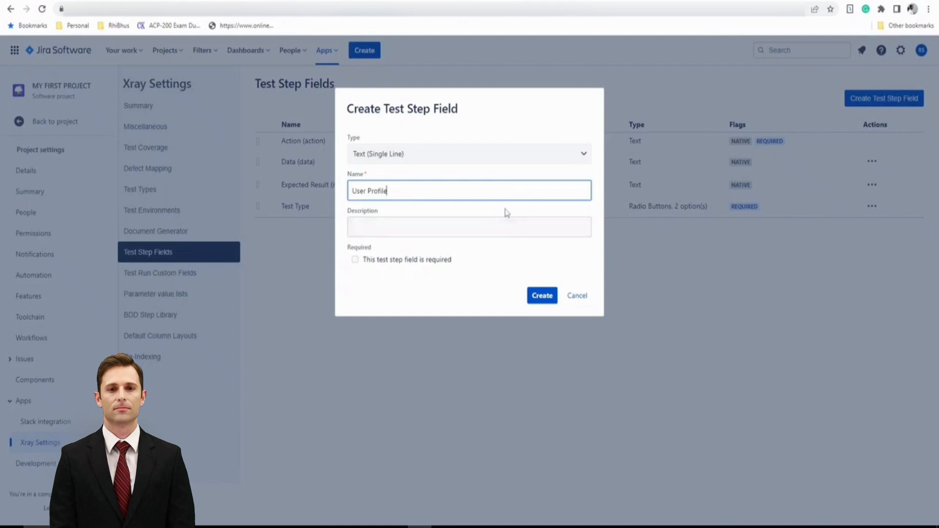
click(507, 213)
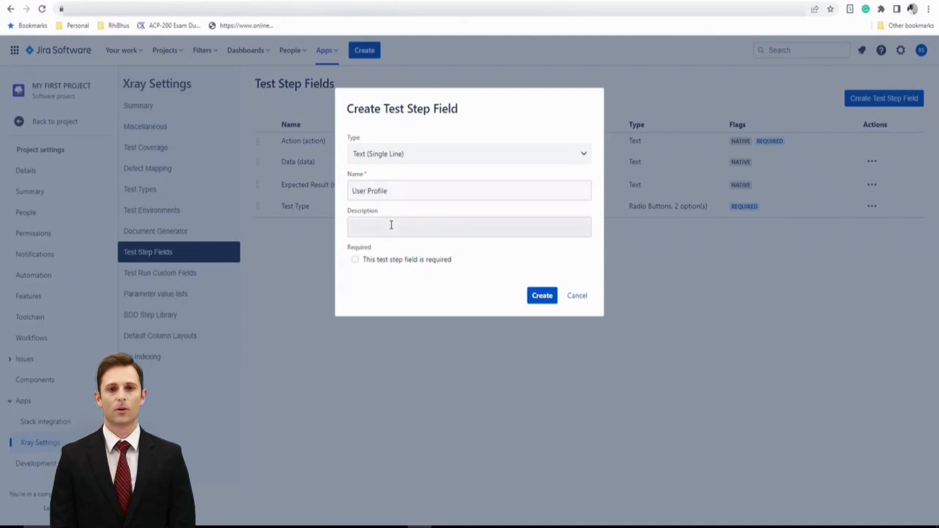
click(543, 297)
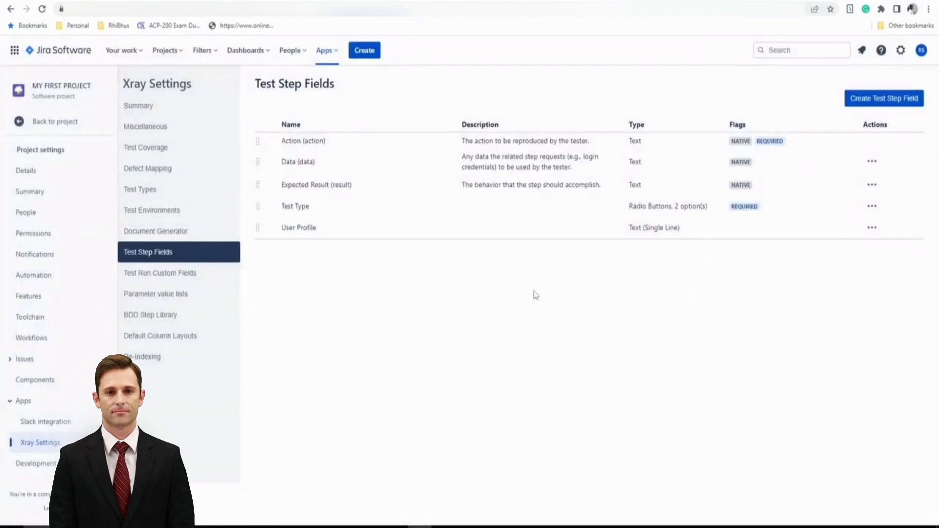
Return to the project and start a new Xray Test issue with the summary Login Test for App
click(33, 123)
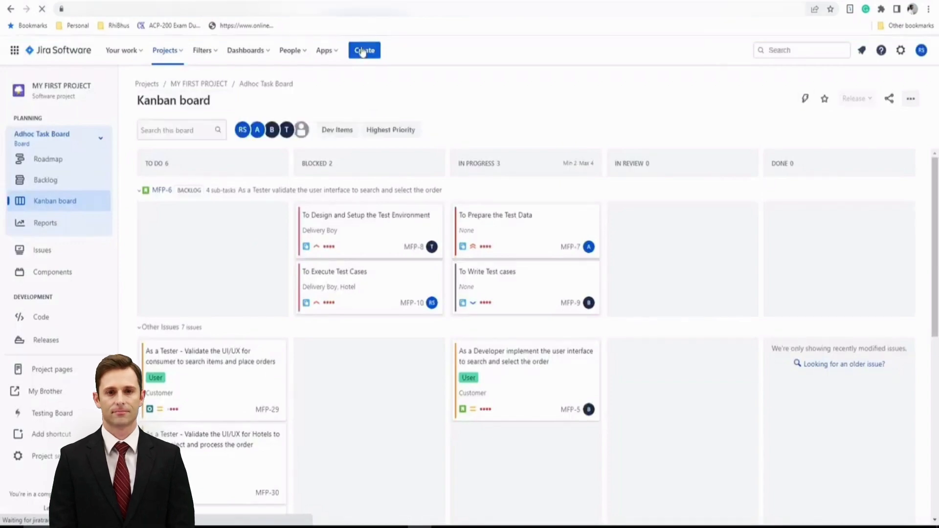
click(365, 51)
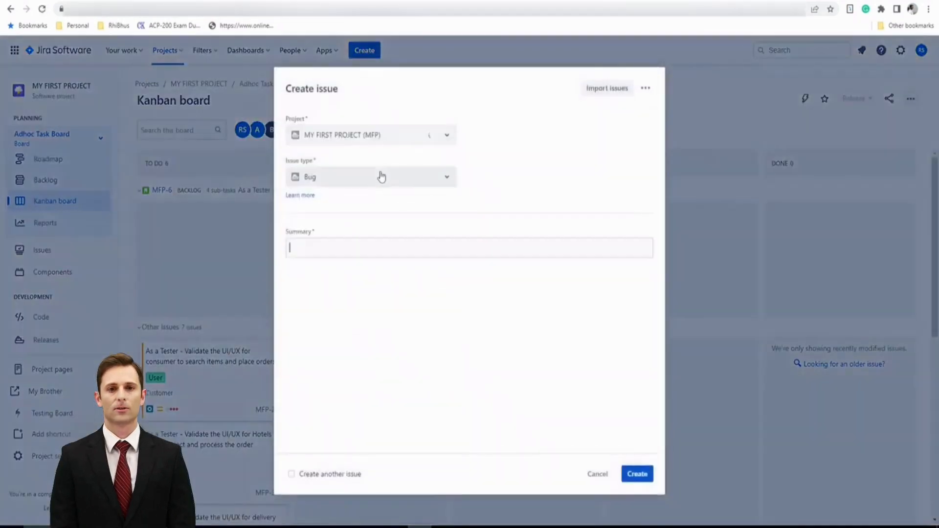
click(380, 182)
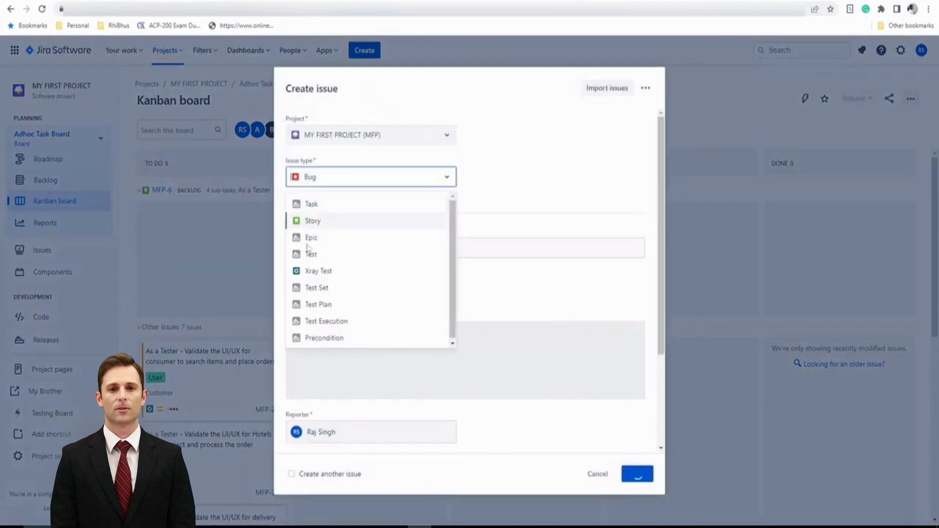
click(323, 272)
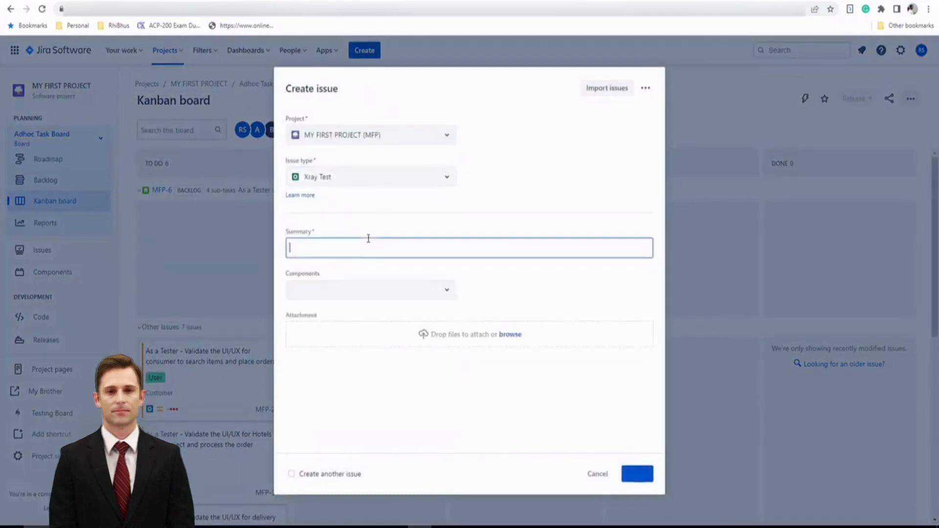
text(Login)
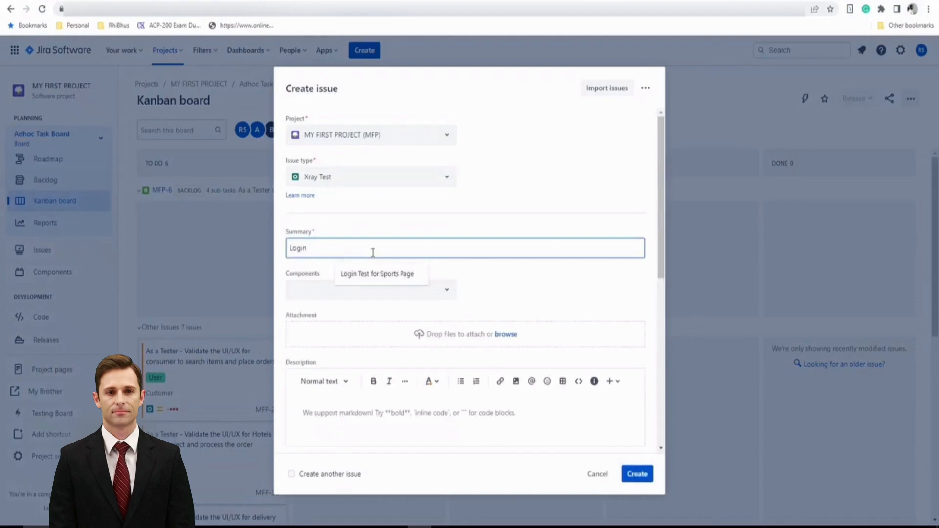
text( Test for )
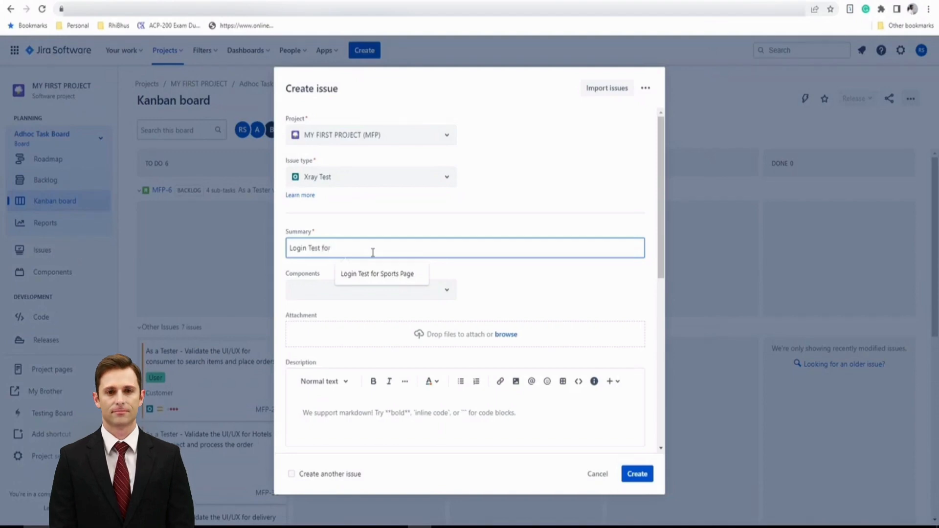
text(App)
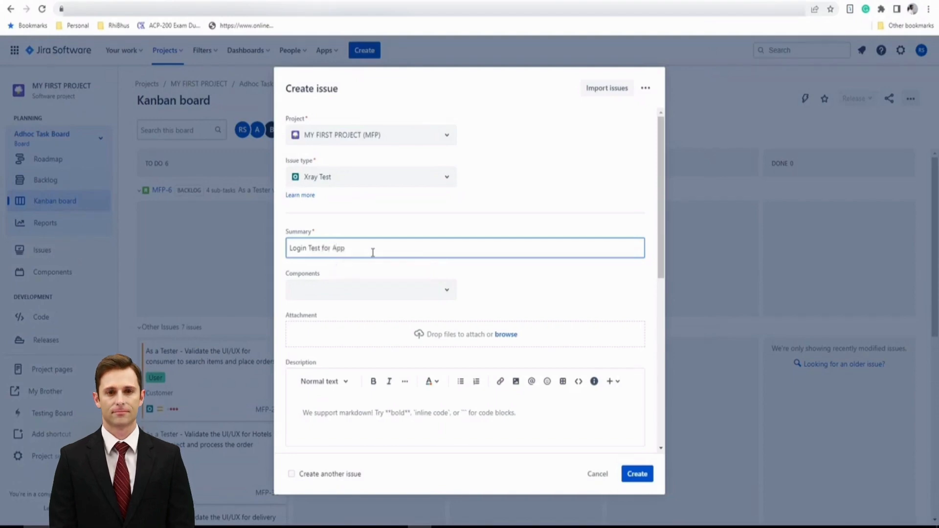
Add the components Customer, Delivery Boy and Hotel to the issue and create it
click(428, 294)
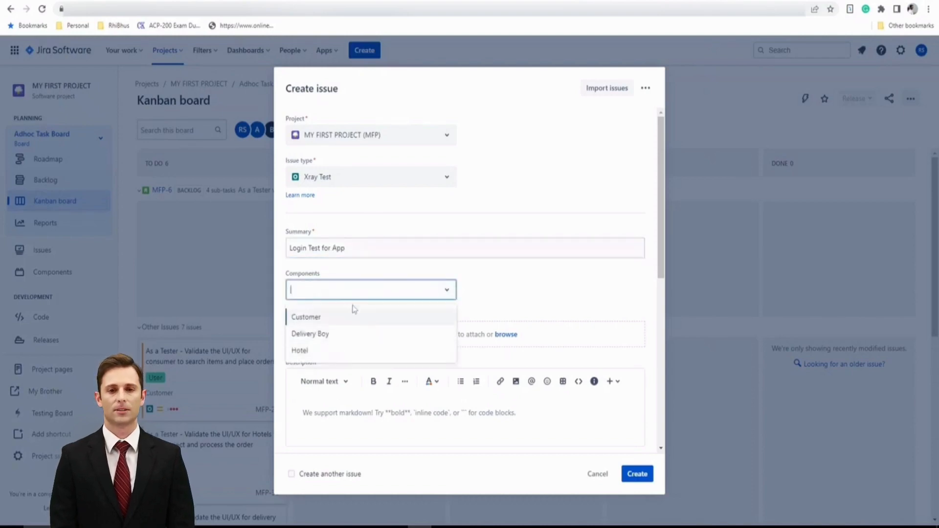
click(443, 319)
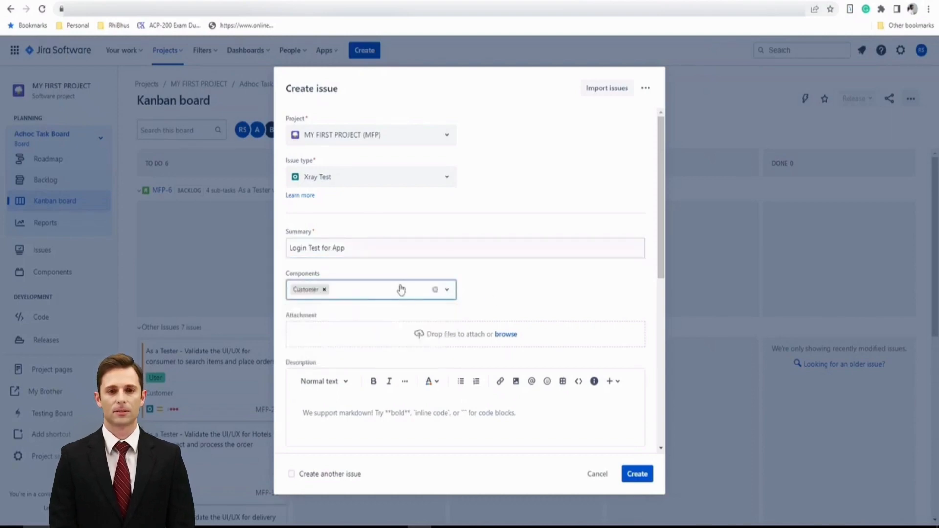
click(390, 319)
click(396, 293)
click(393, 319)
click(484, 300)
scroll(551, 357, down, 5)
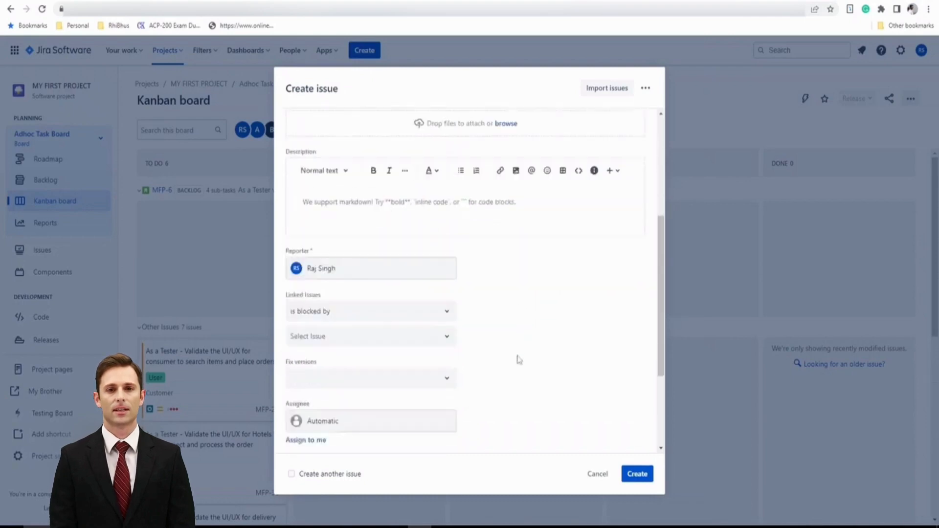
click(306, 390)
scroll(598, 459, down, 2)
click(637, 473)
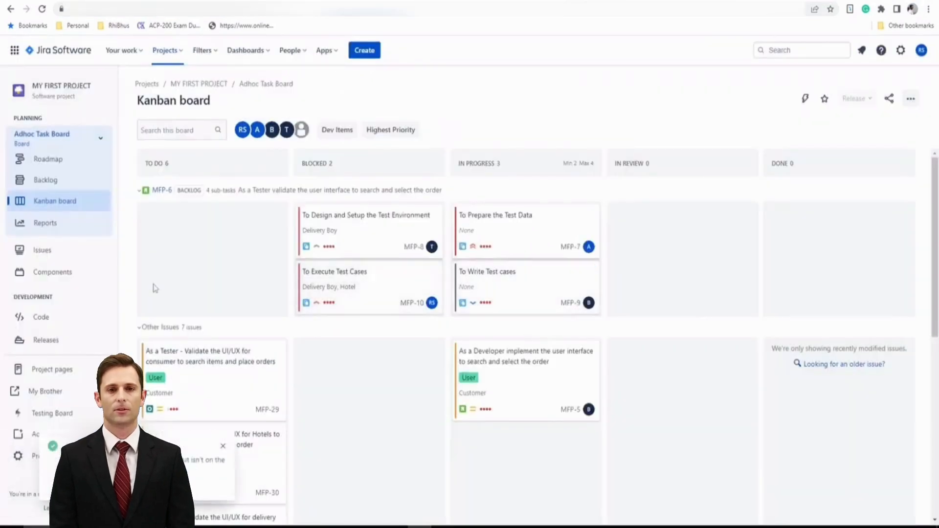
Open the new Login Test for App issue and add a new test step
click(77, 485)
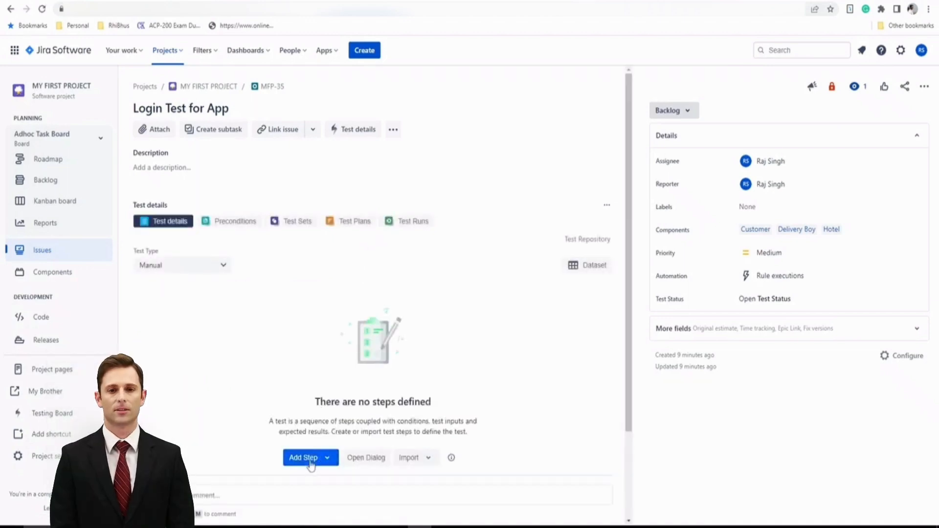
click(310, 463)
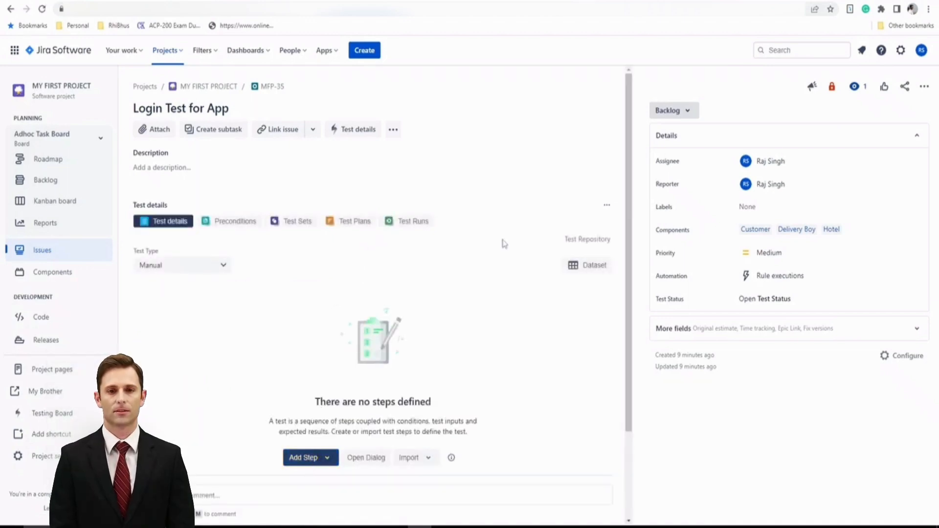
scroll(503, 244, down, 3)
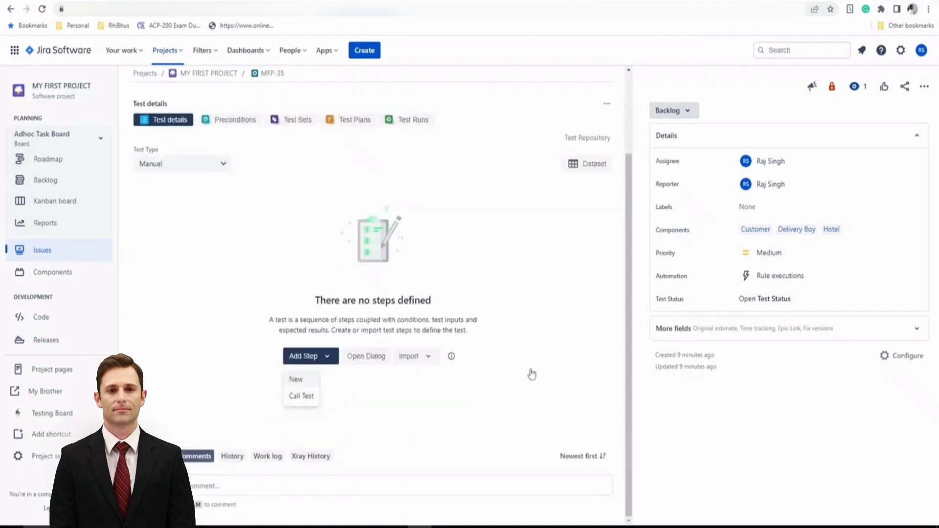
scroll(470, 332, down, 3)
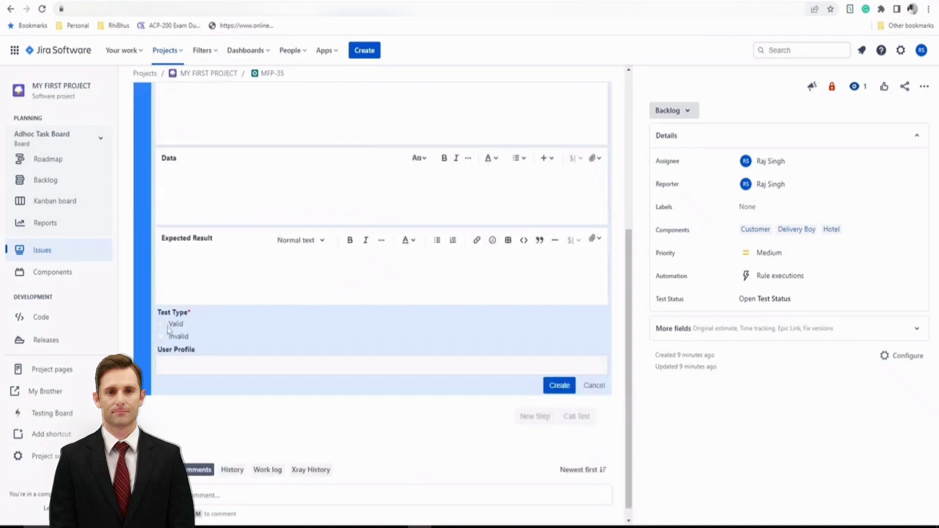
scroll(250, 358, up, 2)
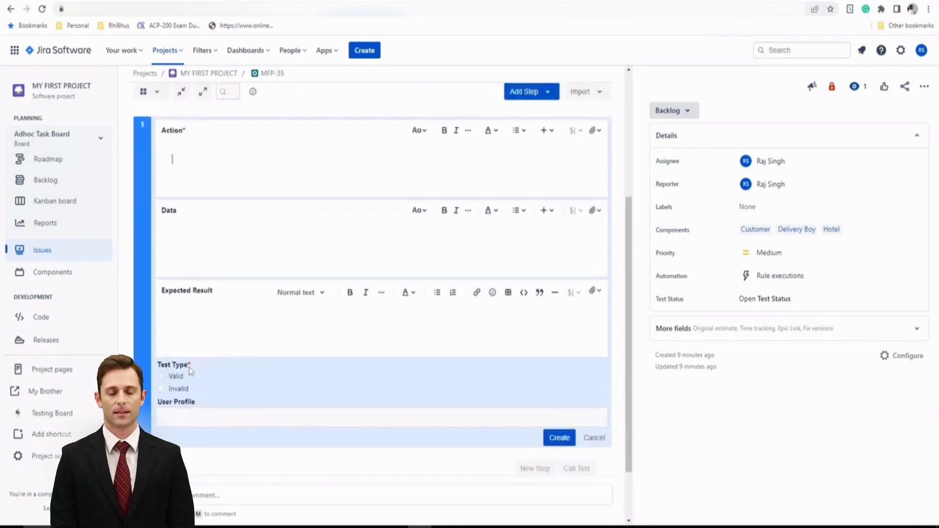
scroll(303, 343, up, 2)
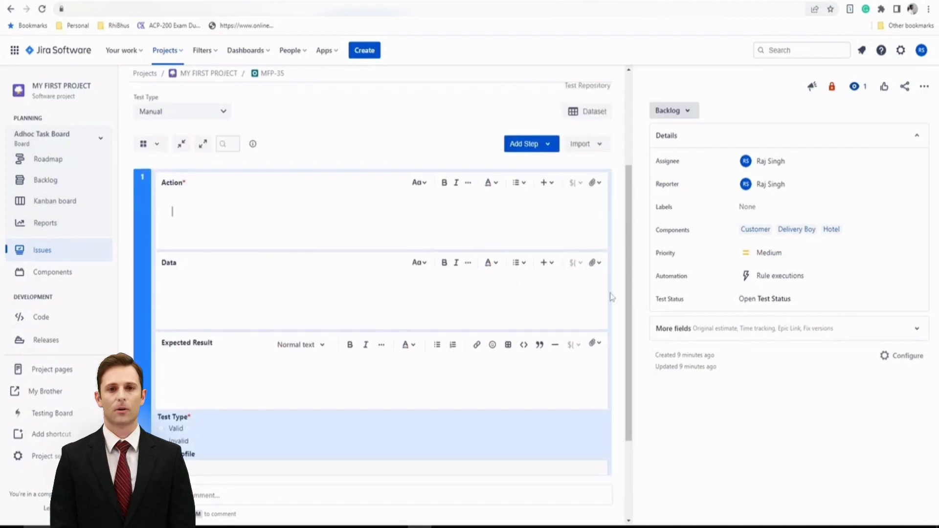
Enter the step's Action as three lines: Enter Username as specified, Enter password as specified, Click on Login Button
text(Enter )
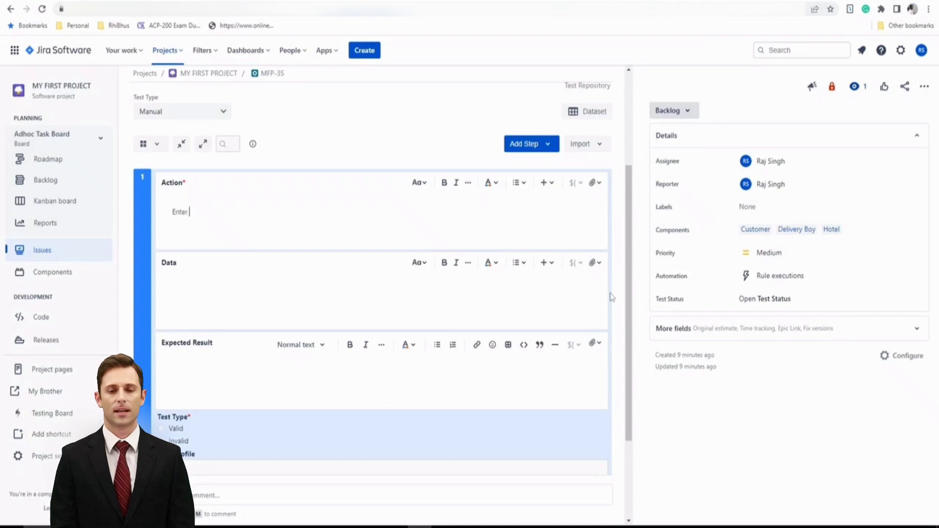
text(Username)
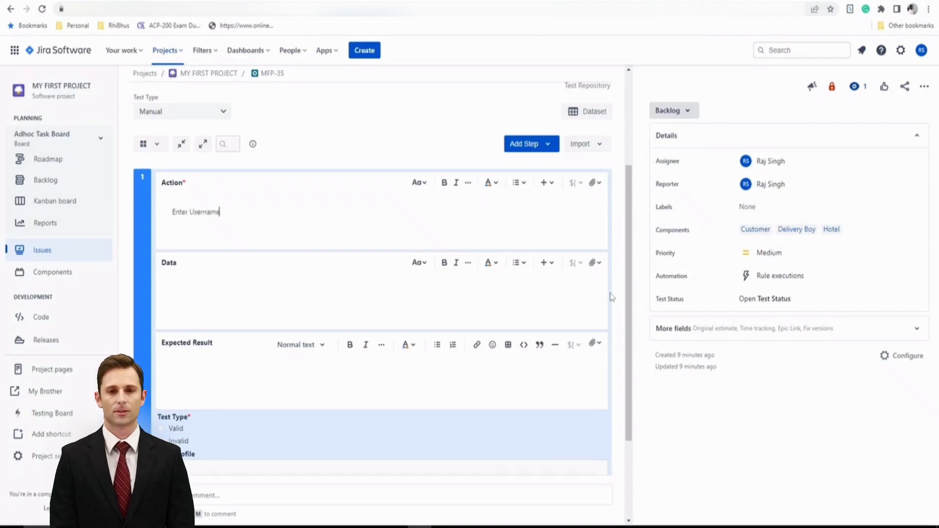
text( as speci)
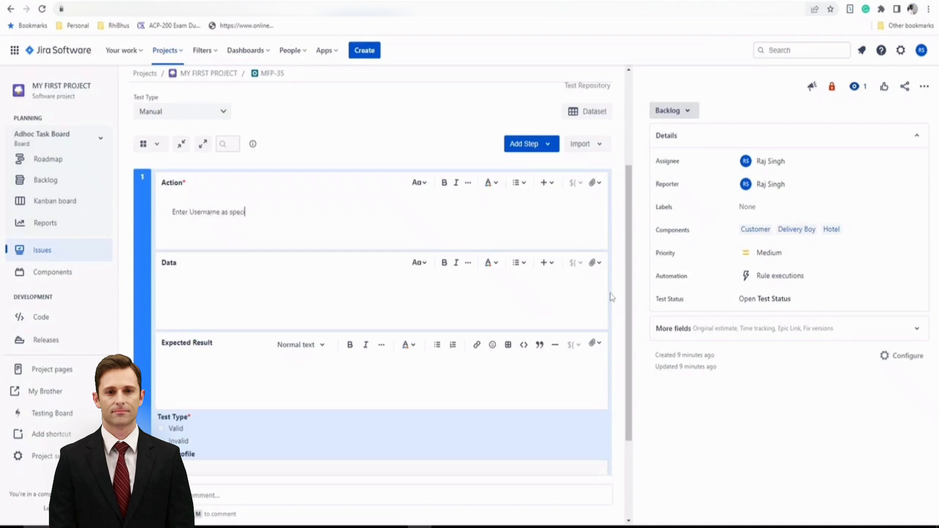
text(fied)
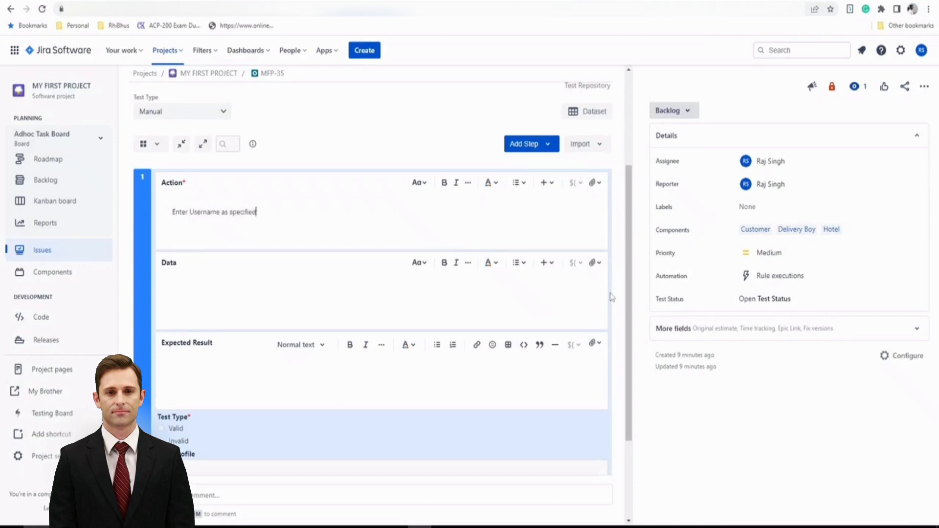
key(Return)
text(Enter passwo)
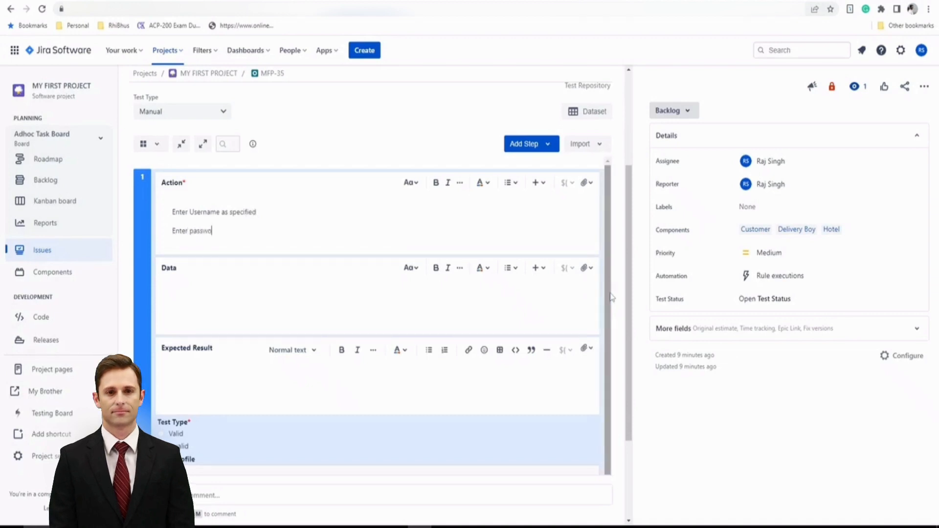
text(rd as spec)
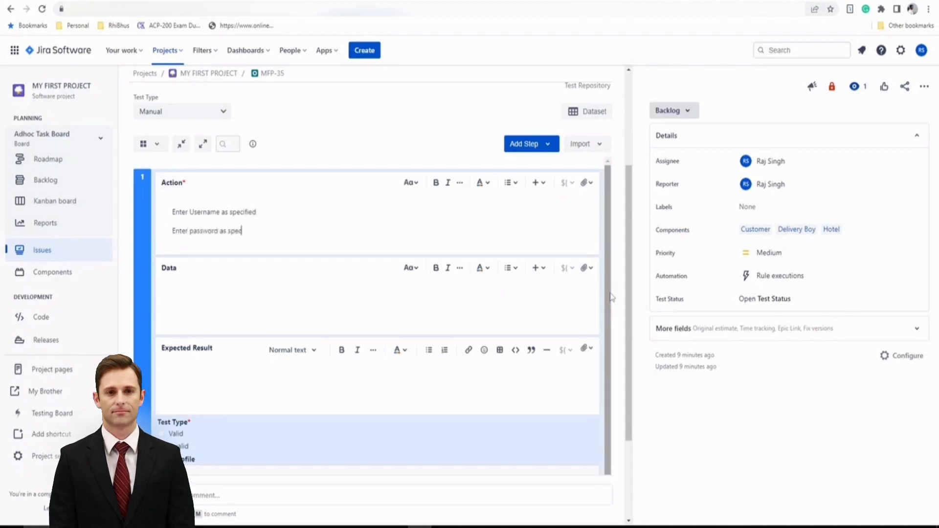
text(ified)
key(Return)
text(Click on L)
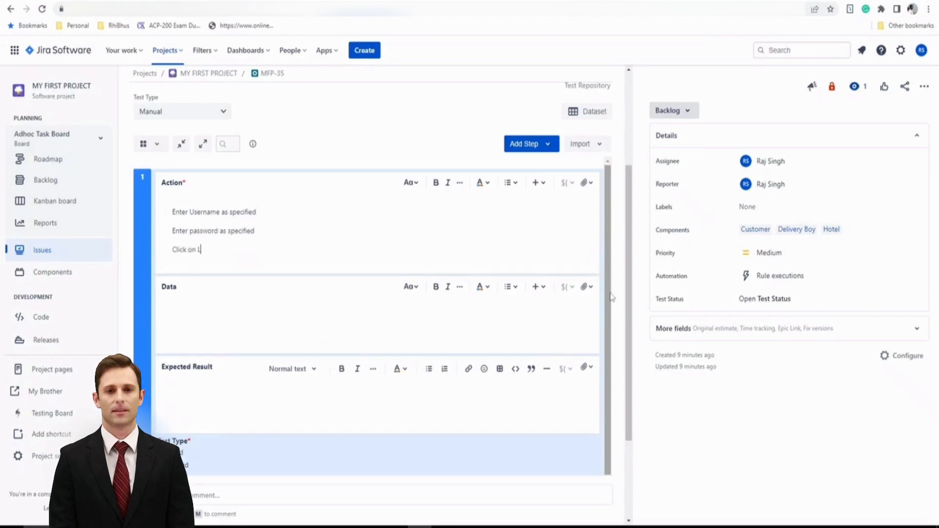
text(ogin Button)
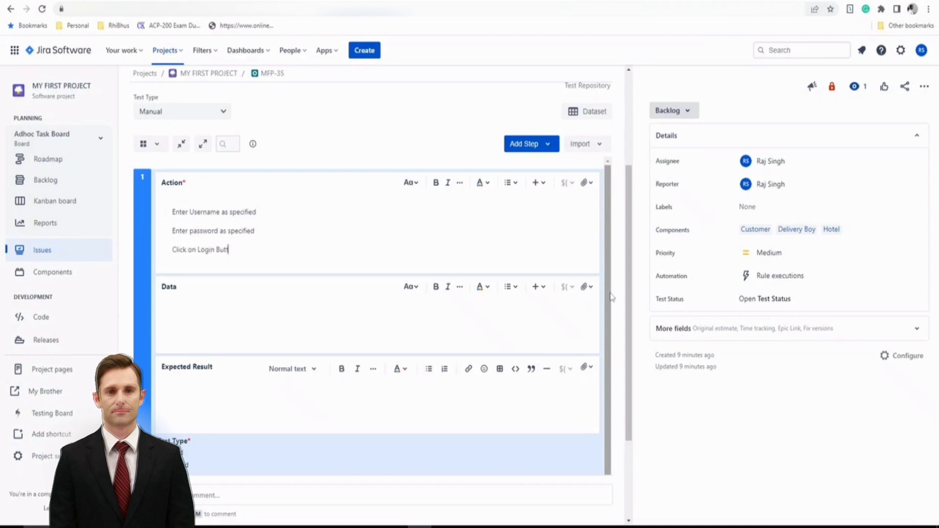
Format the three Action lines as a numbered list
drag(252, 248, 174, 206)
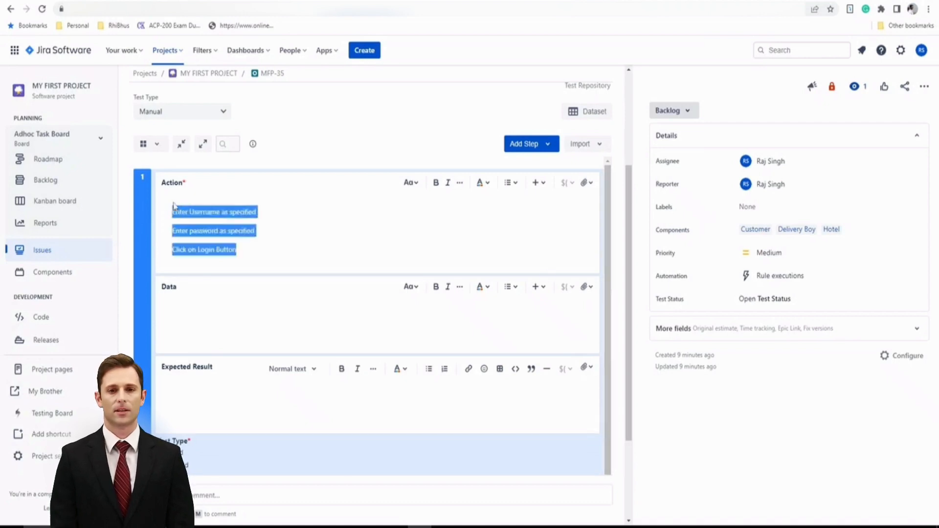
click(511, 182)
click(537, 227)
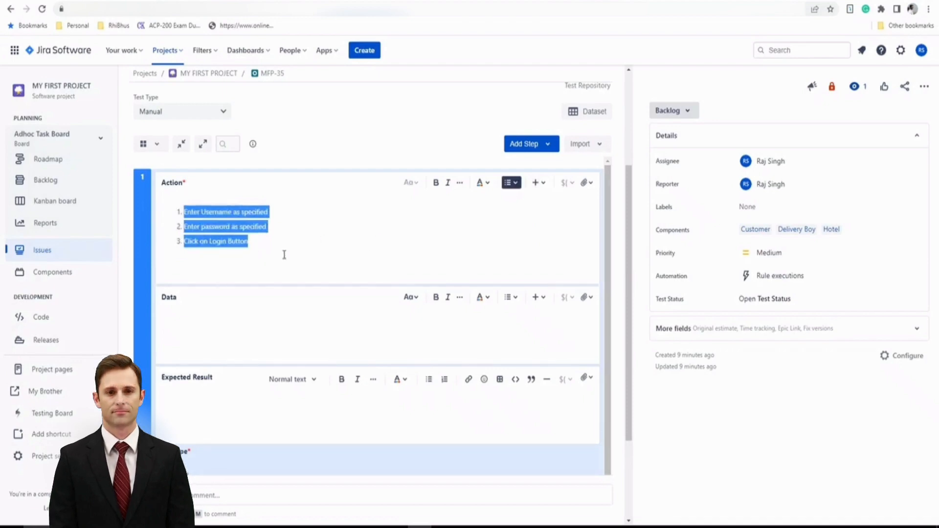
click(303, 249)
click(220, 318)
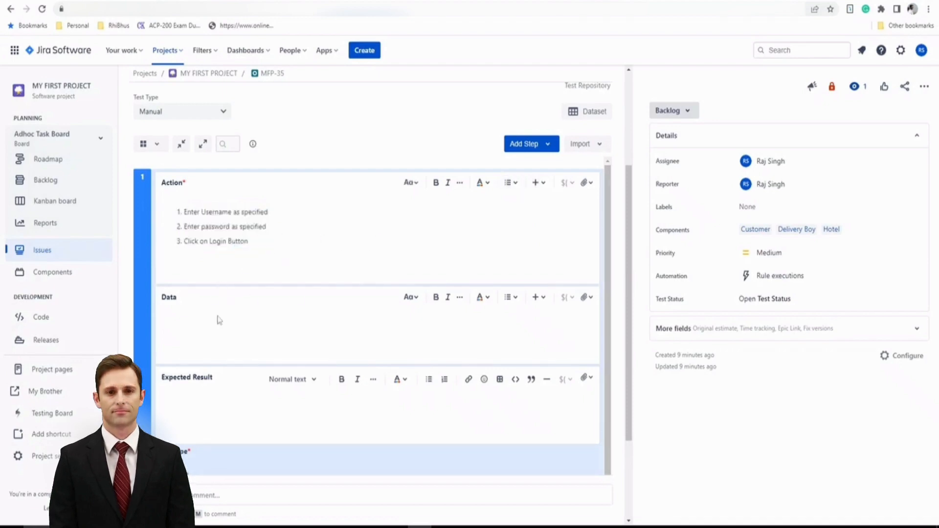
text(username)
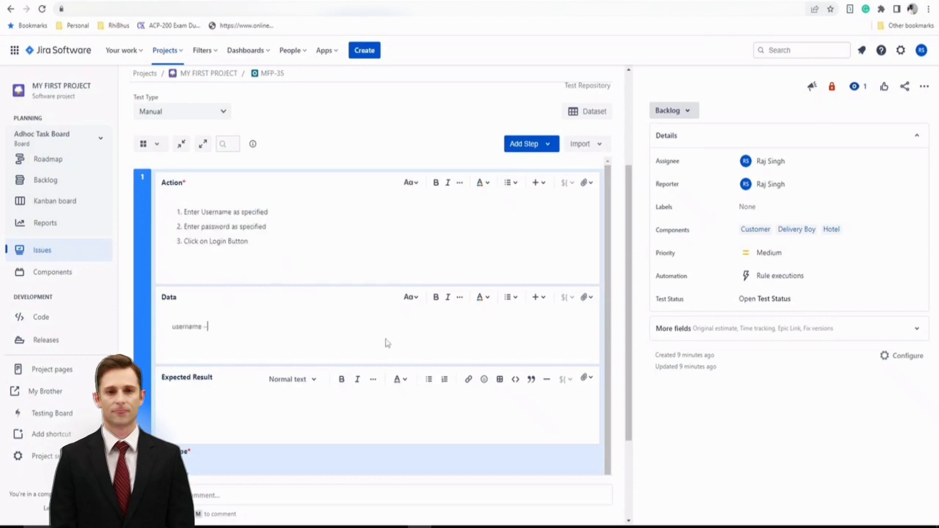
text( - hello)
key(Return)
text(password - admin)
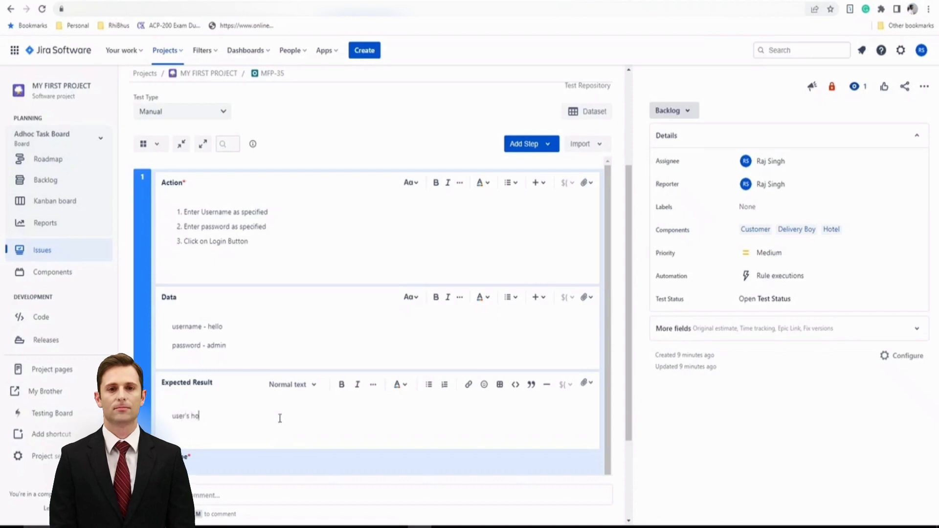
Enter the Expected Result as user's home page should be displayed
text(ge must)
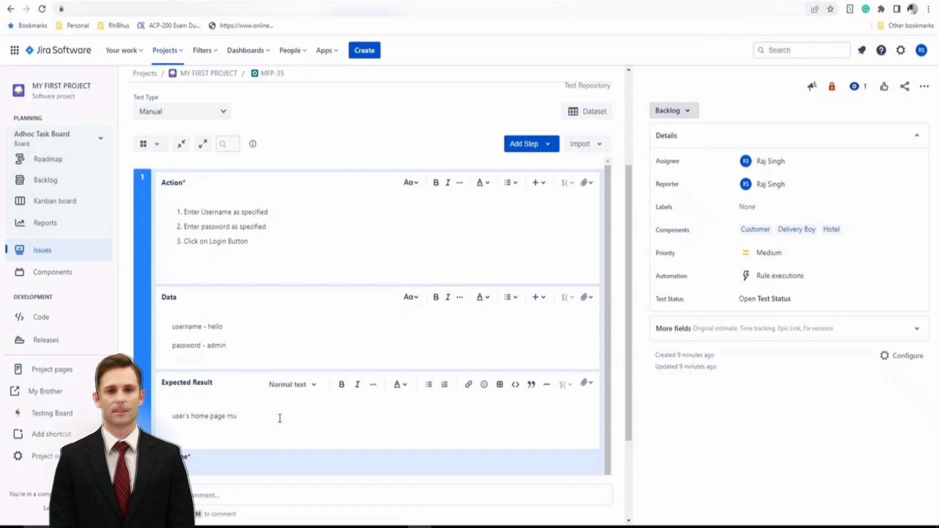
text(should)
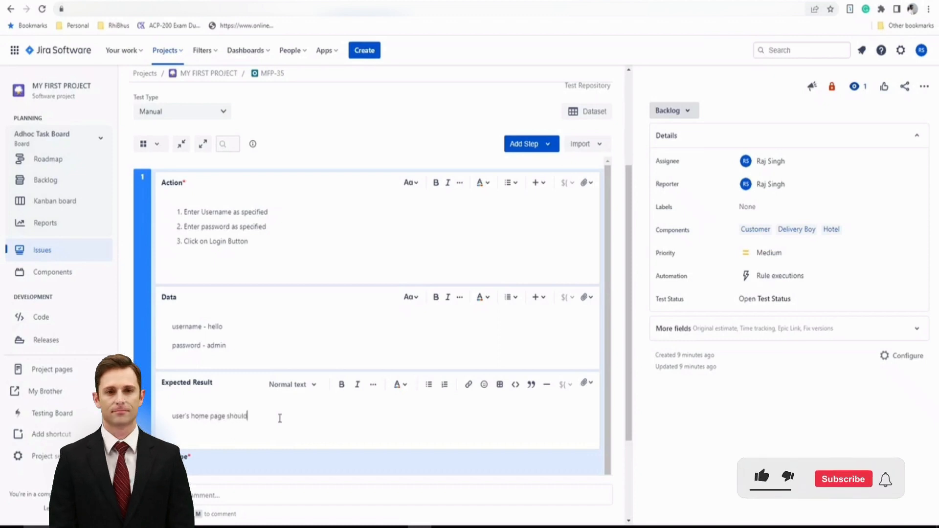
text( be displayed)
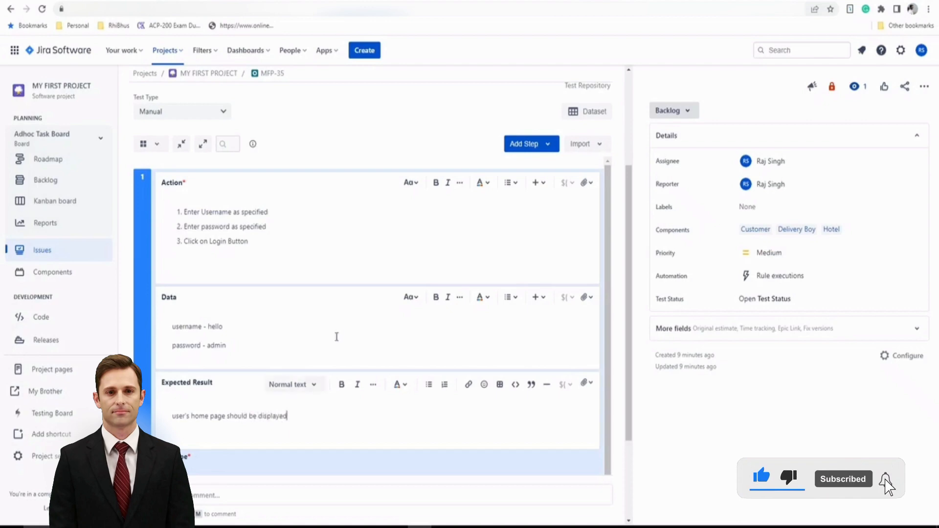
Set the step's Test Type to Valid and User Profile to customer, then create the step
scroll(316, 384, down, 1)
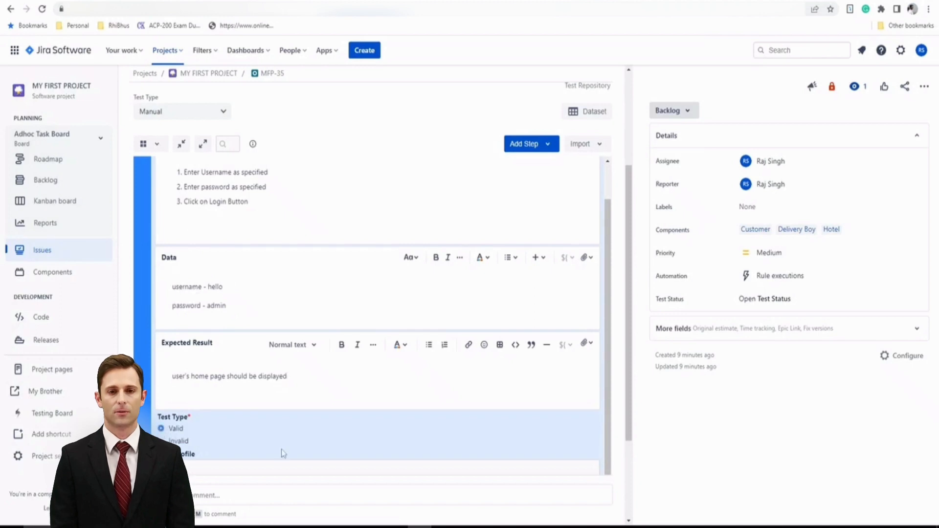
scroll(275, 434, down, 2)
click(392, 362)
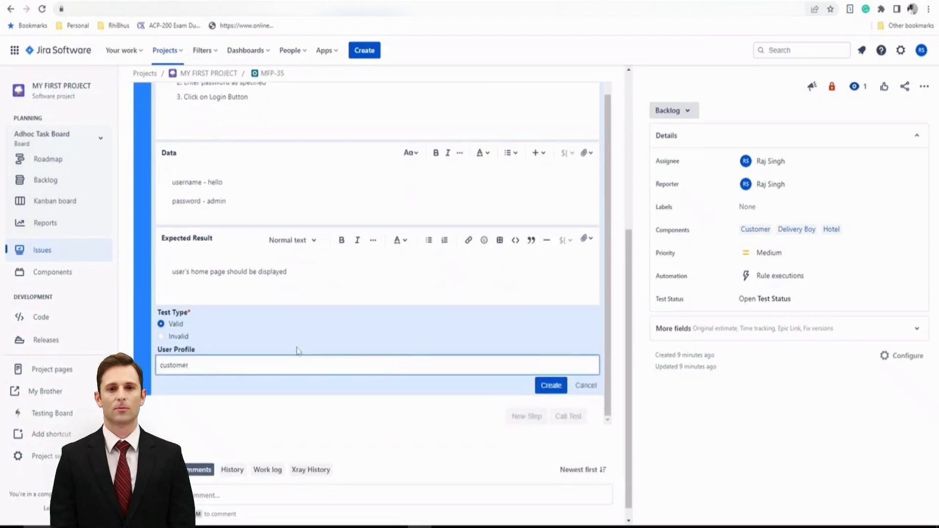
click(548, 386)
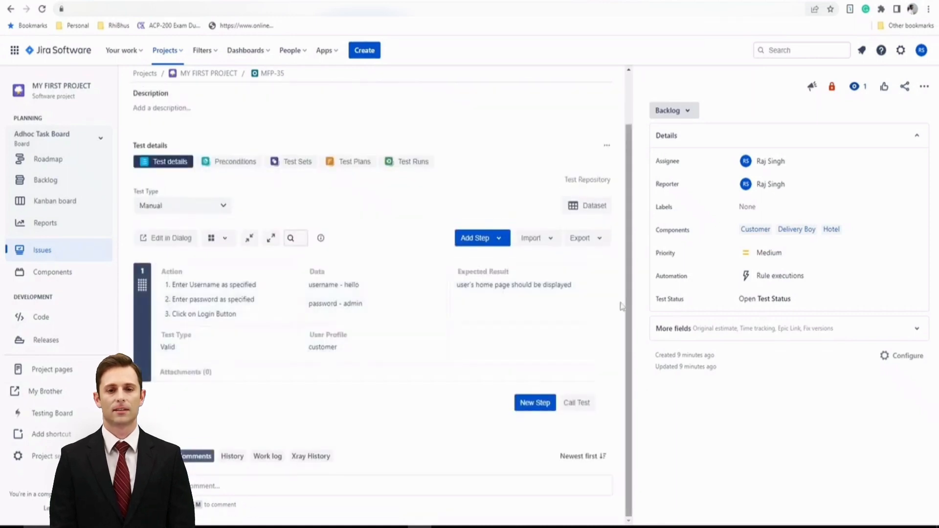
Clone the first test step
click(605, 306)
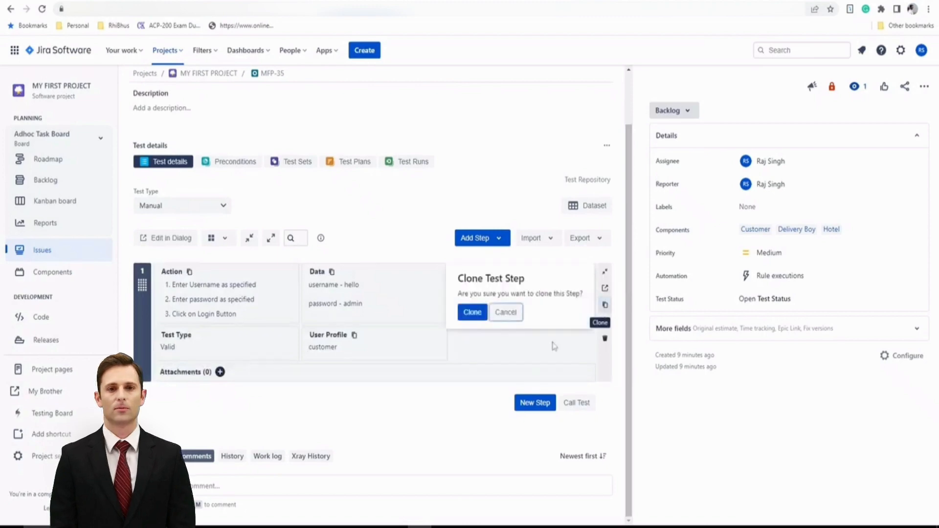
click(472, 312)
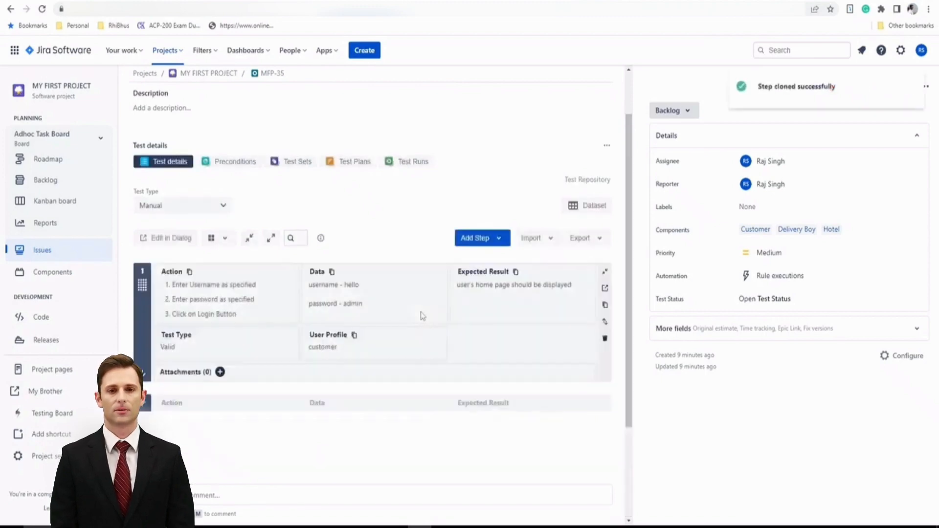
Edit the cloned step: change the Data username to hell, set Test Type to Invalid, and save
click(363, 319)
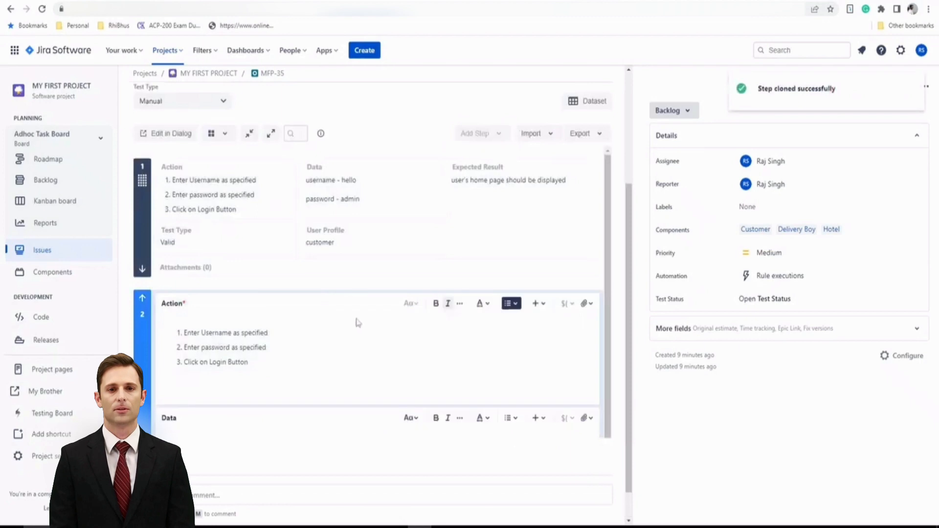
scroll(266, 387, down, 2)
click(241, 397)
click(225, 411)
key(BackSpace)
key(BackSpace)
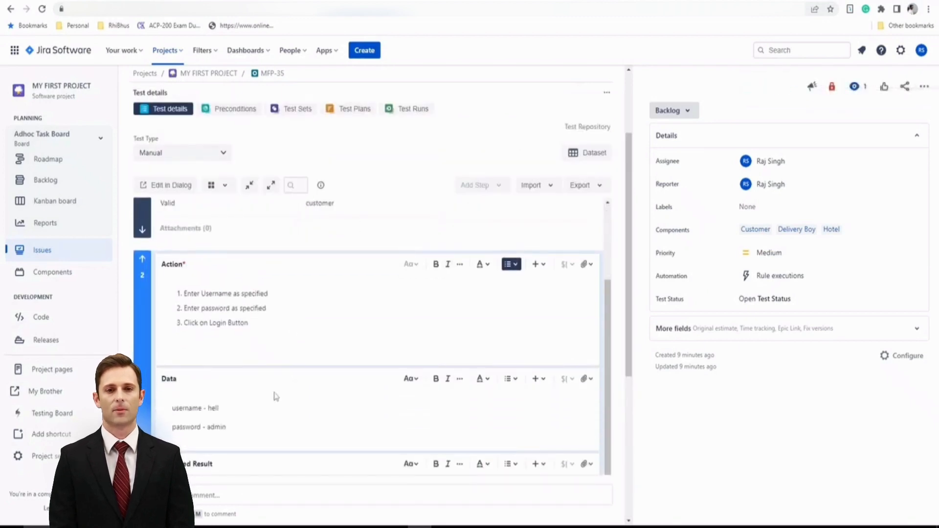
scroll(281, 392, down, 4)
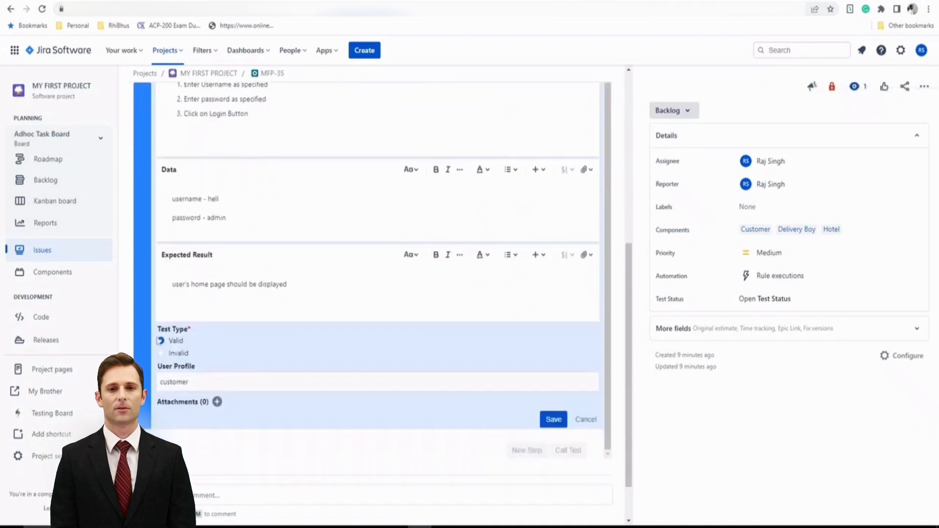
click(166, 354)
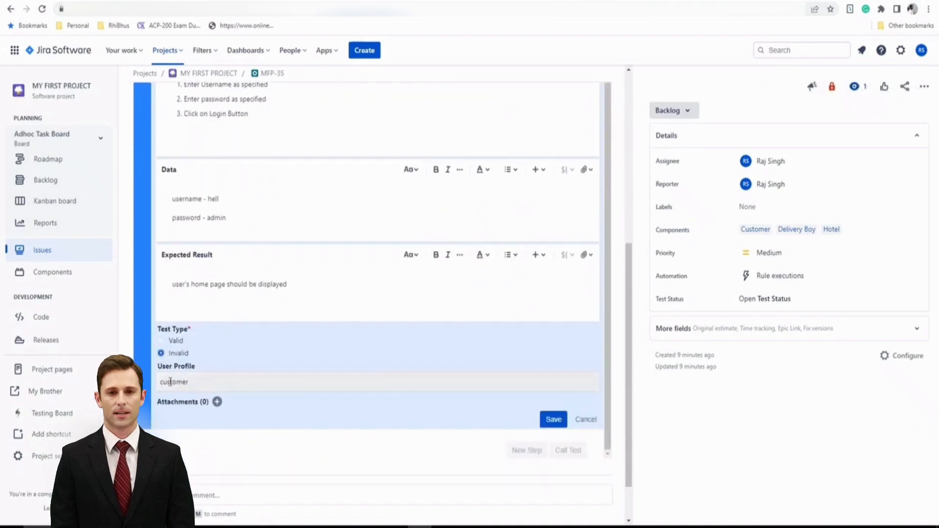
click(553, 419)
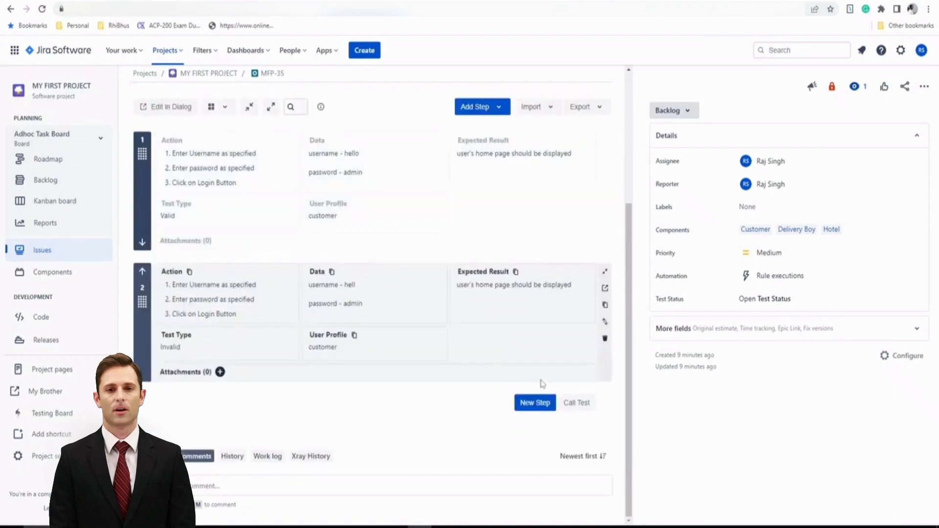
Review the two test steps and their Test Type and User Profile values in Test details
scroll(541, 383, up, 1)
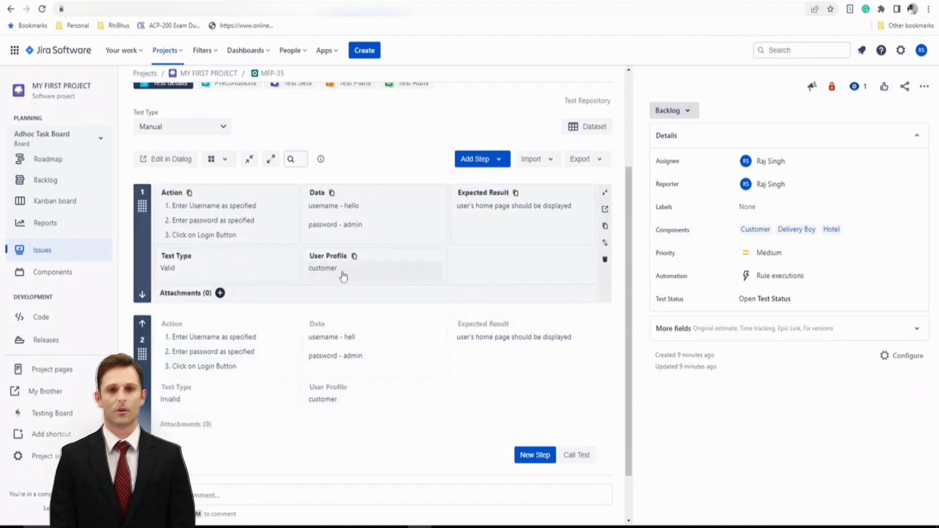
scroll(338, 304, up, 3)
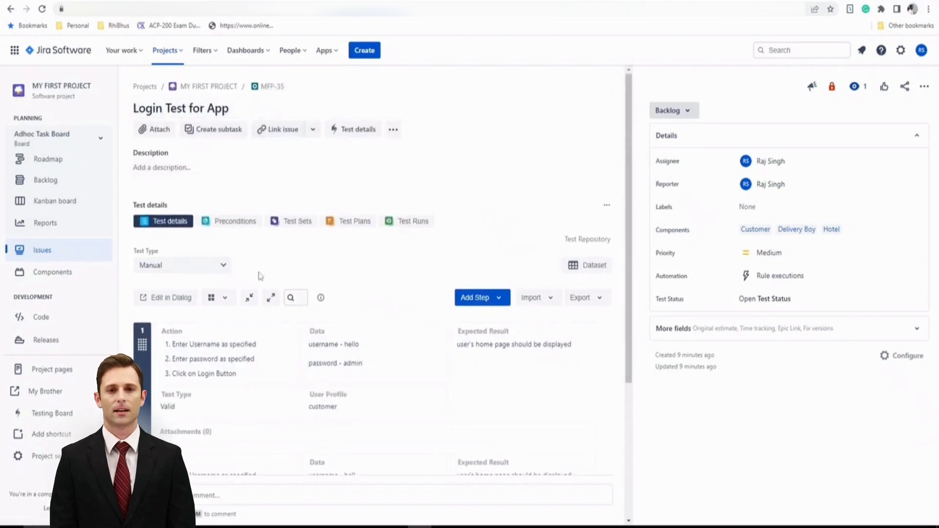
scroll(337, 311, down, 2)
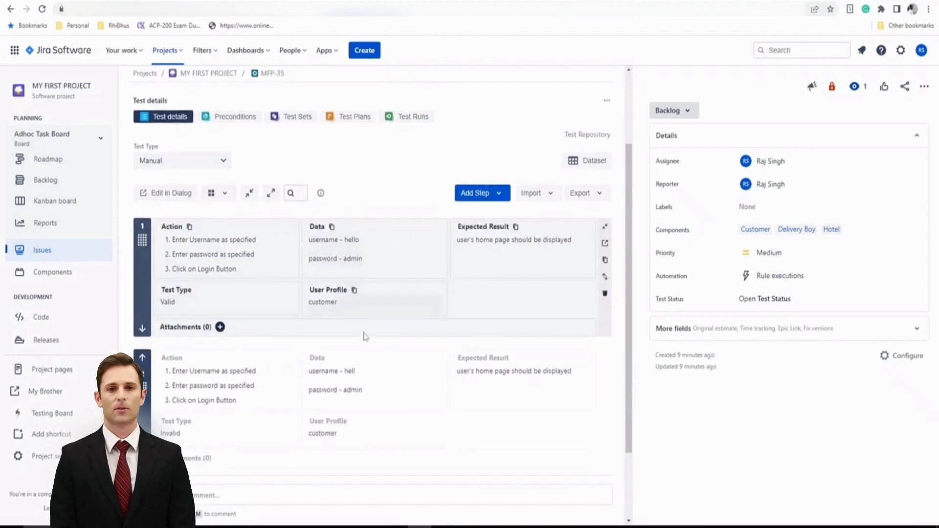
mouse_move(414, 351)
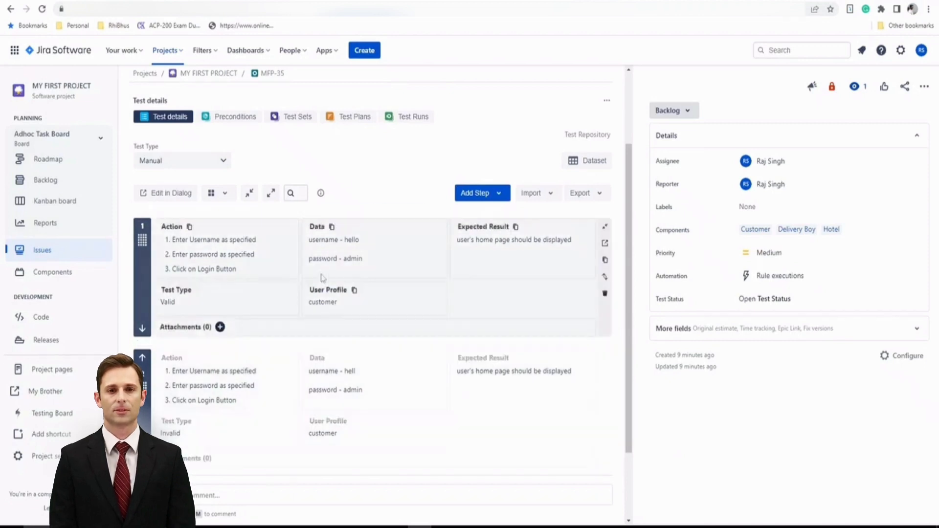
scroll(338, 278, up, 2)
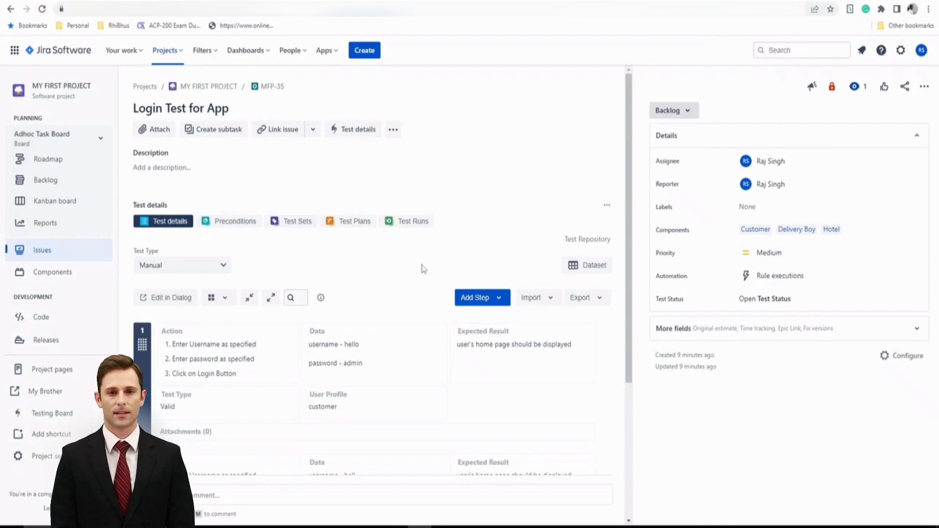
scroll(422, 269, down, 2)
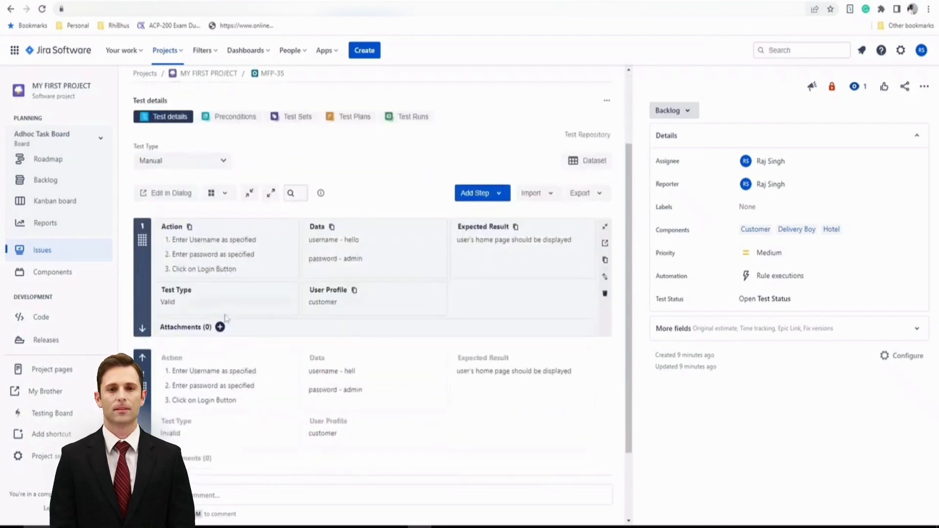